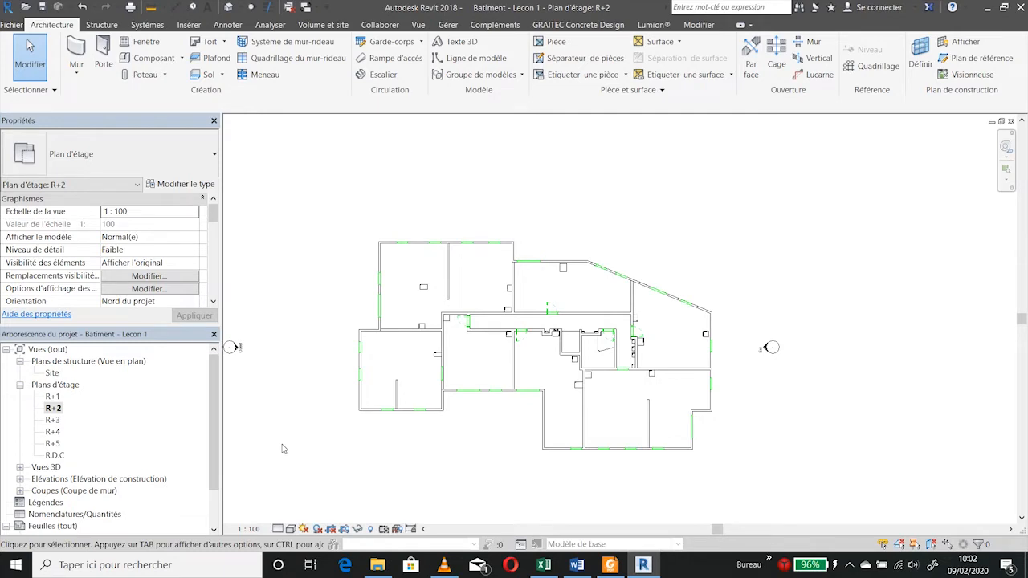
- Open the R+3 floor plan and create structural plan views for levels R+2 and R+3
double_click(52, 420)
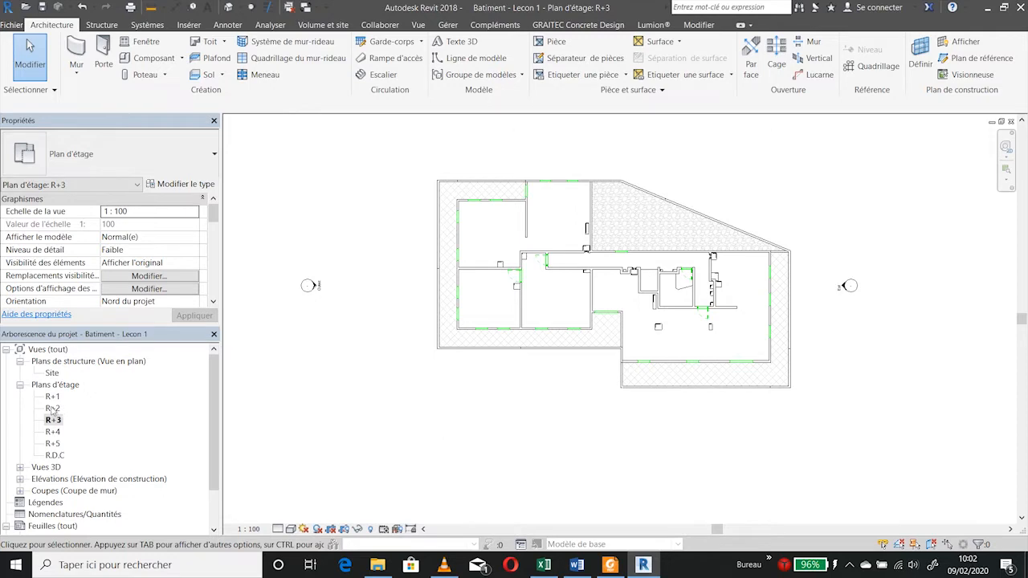
left_click(418, 24)
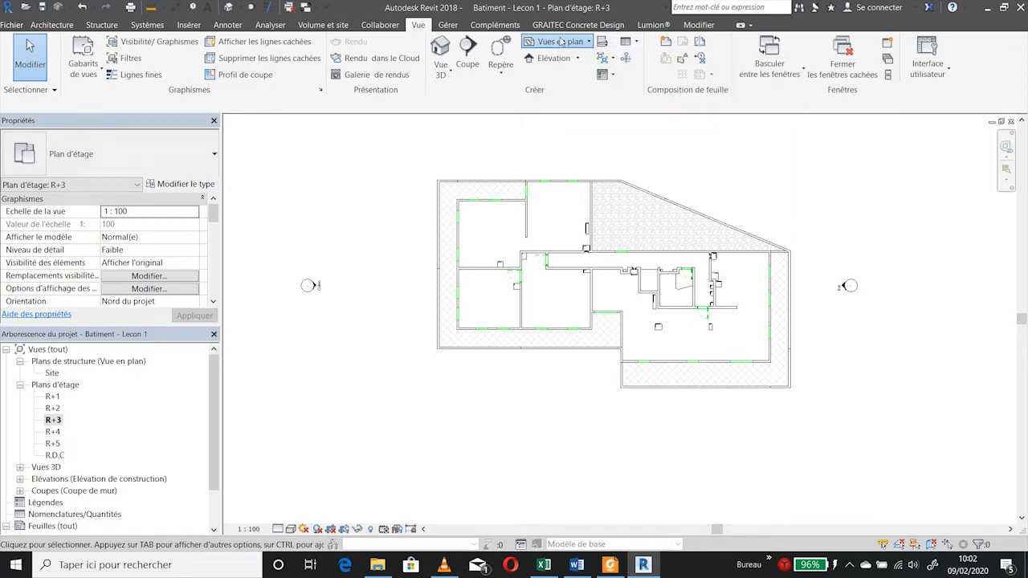
left_click(561, 41)
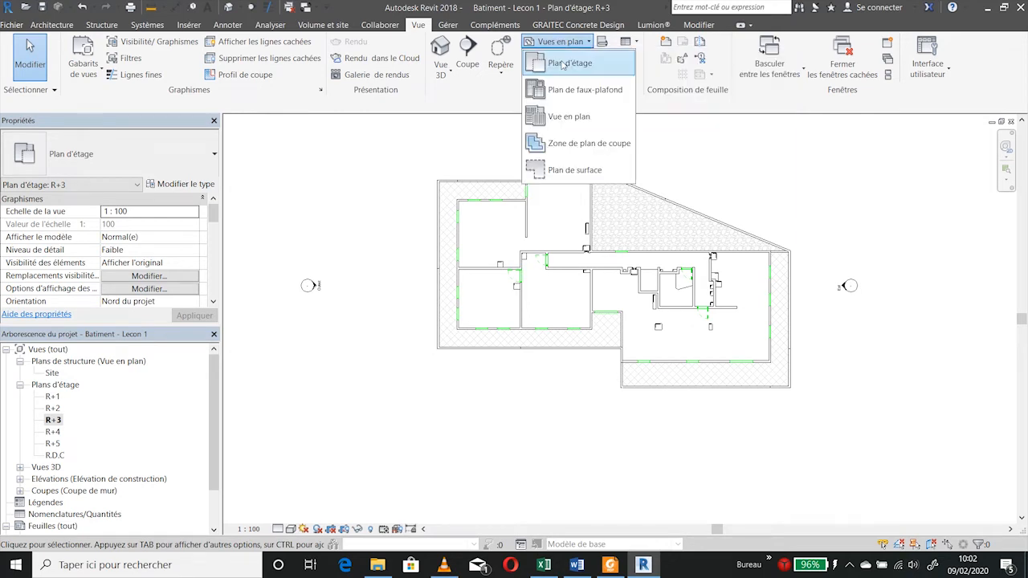
left_click(554, 122)
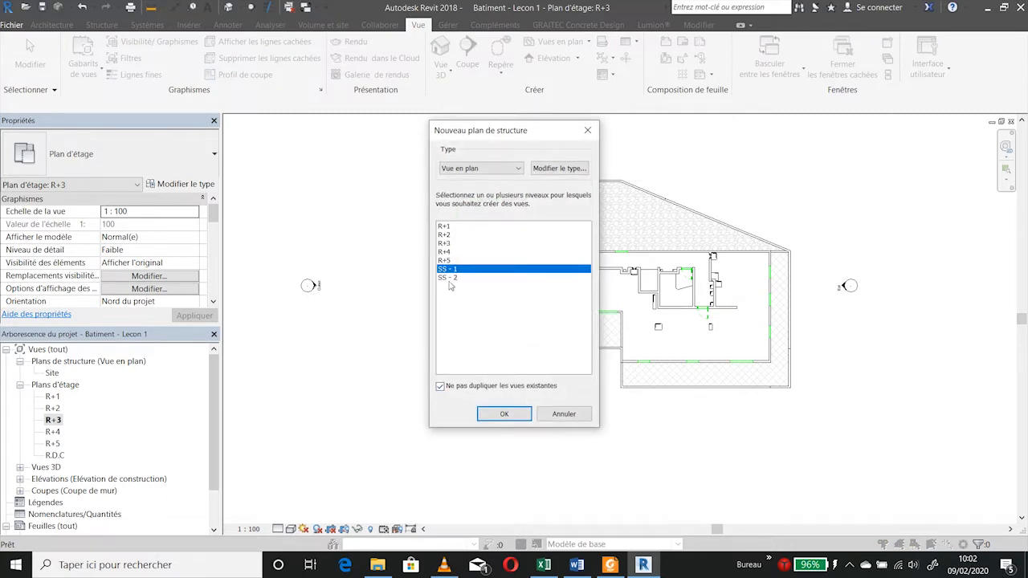
left_click(444, 233)
left_click(444, 242, "shift")
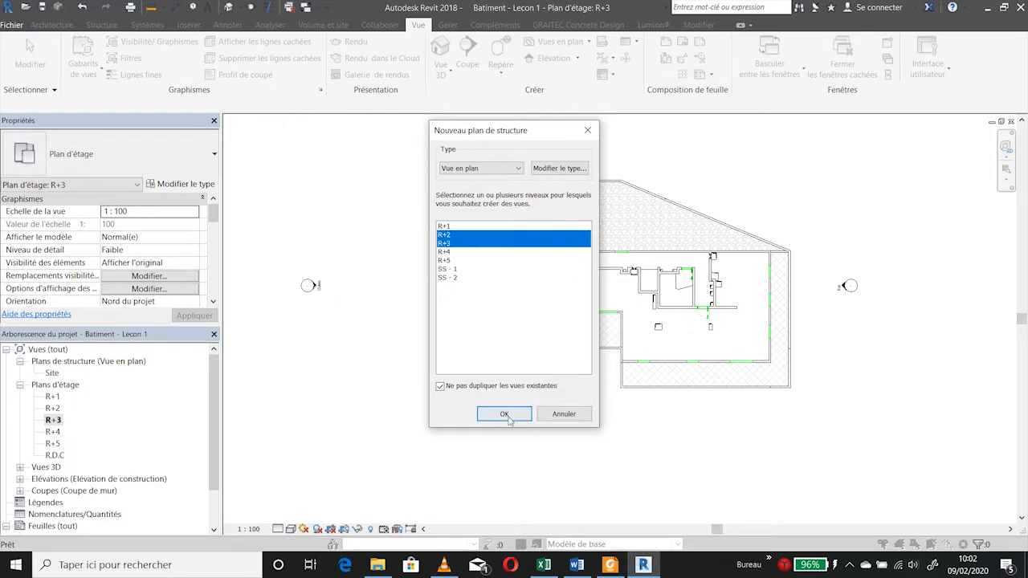
left_click(504, 413)
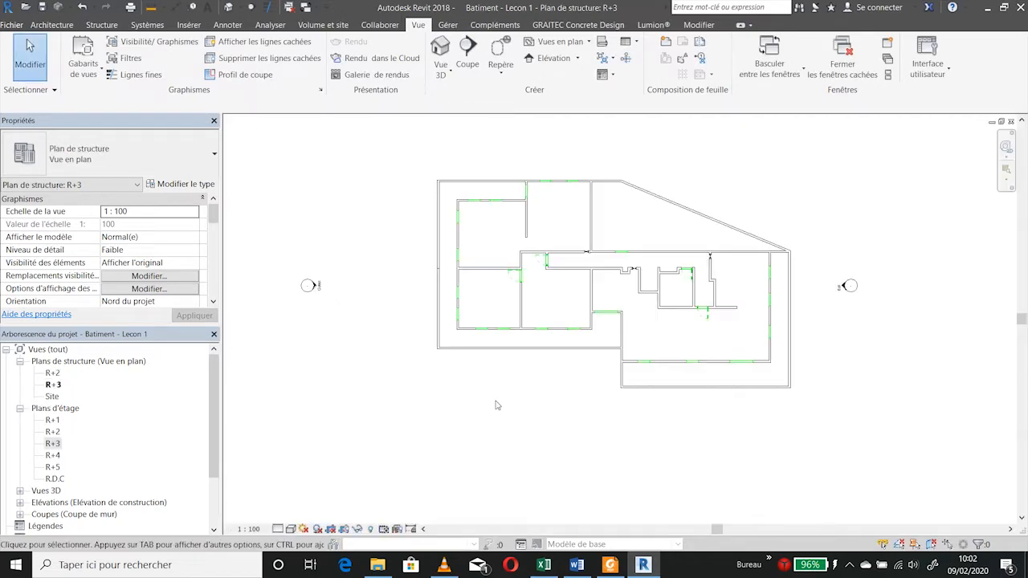
- Open the R+2 structural plan and review its view type properties without changing them
left_click(53, 374)
double_click(52, 373)
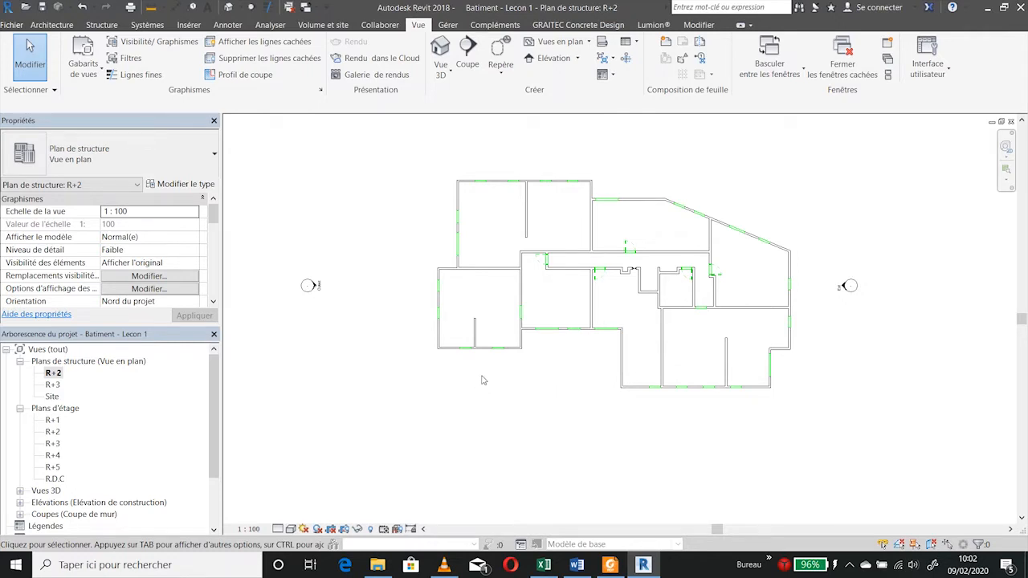
left_click(181, 184)
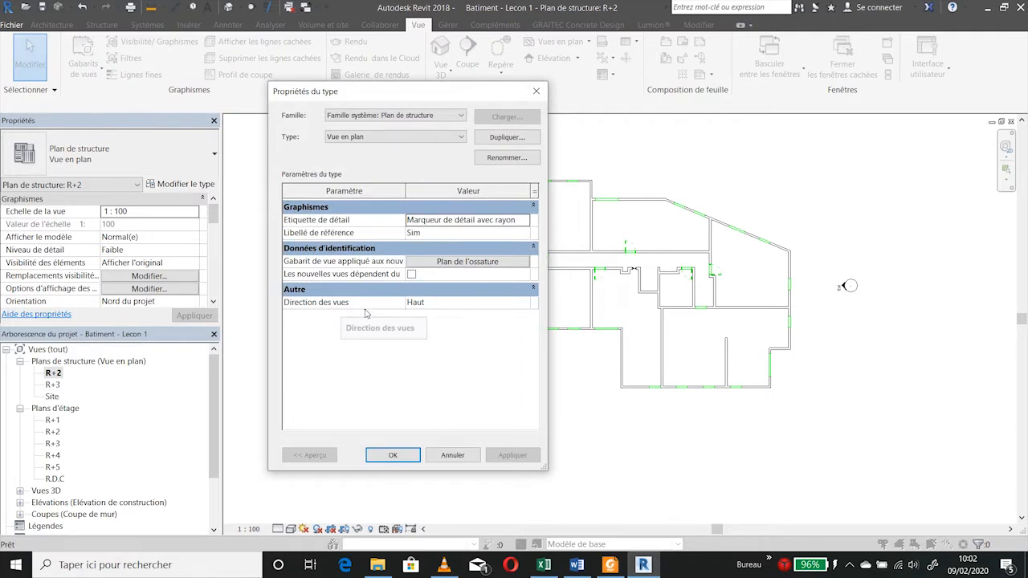
left_click(393, 455)
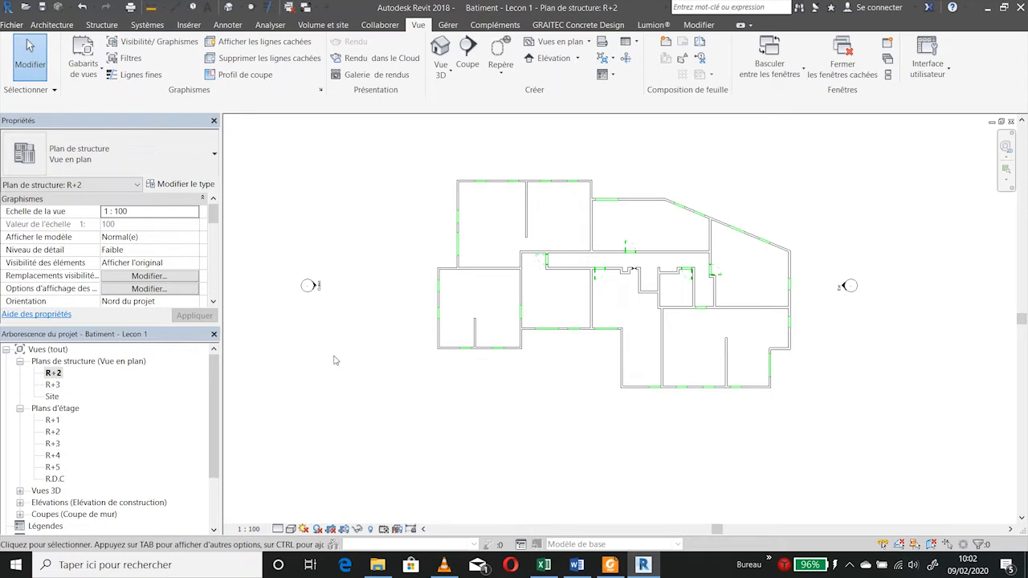
- In the R+2 structural plan's view range, set the top to the level above (R+3) with an offset of 0
left_click(214, 302)
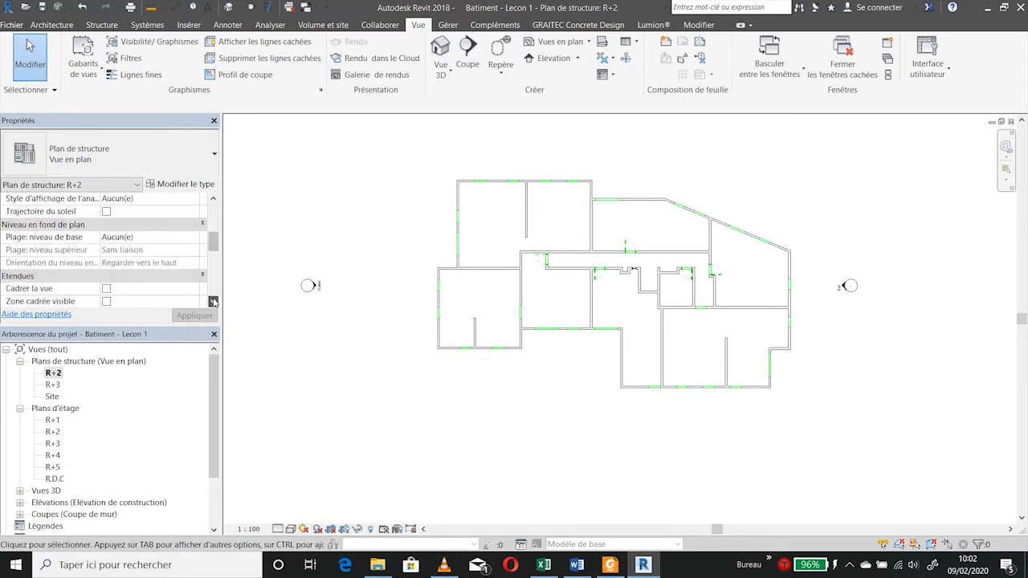
left_click(214, 302)
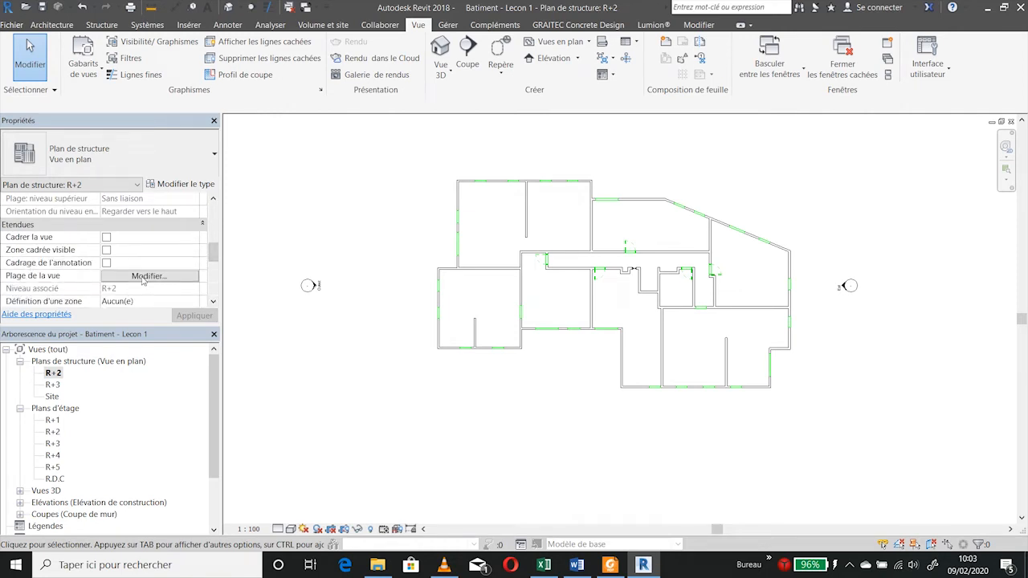
left_click(143, 276)
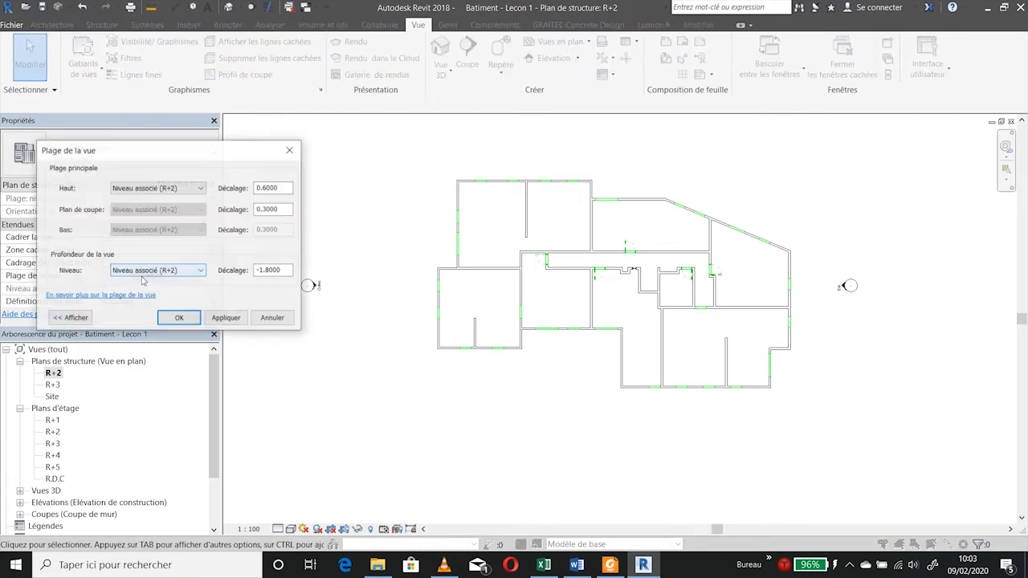
left_click(141, 189)
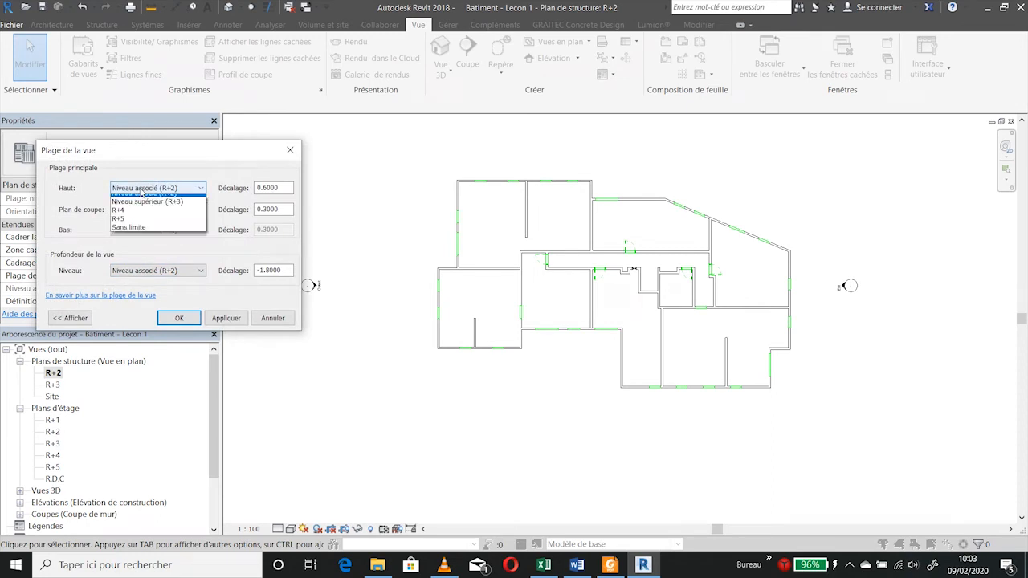
left_click(144, 197)
left_click_drag(283, 191, 241, 185)
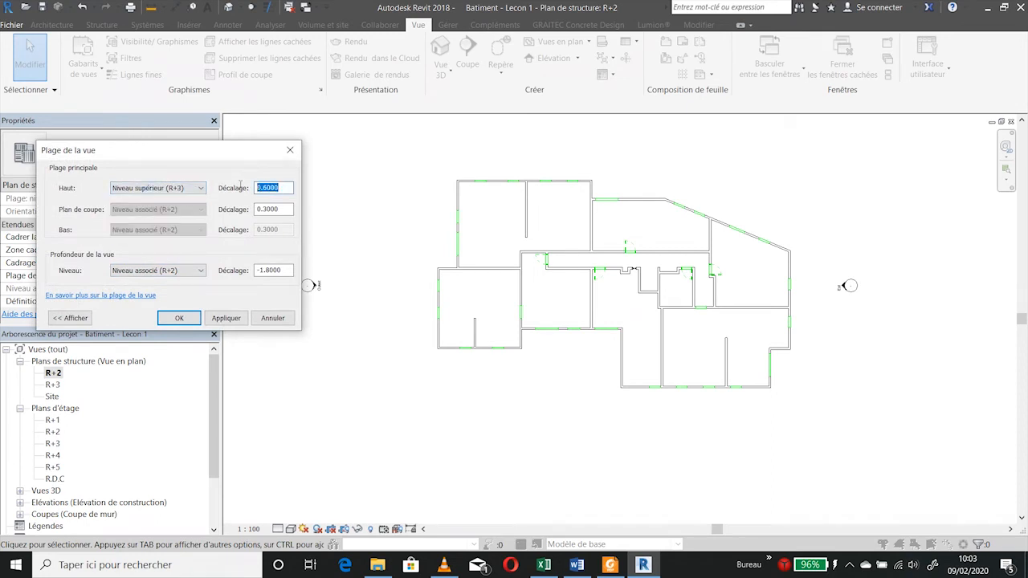
type("0")
- Set the view depth to the level above (R+3) with offset 0 and the cut plane offset to 1.5, and accept the view range
left_click(170, 270)
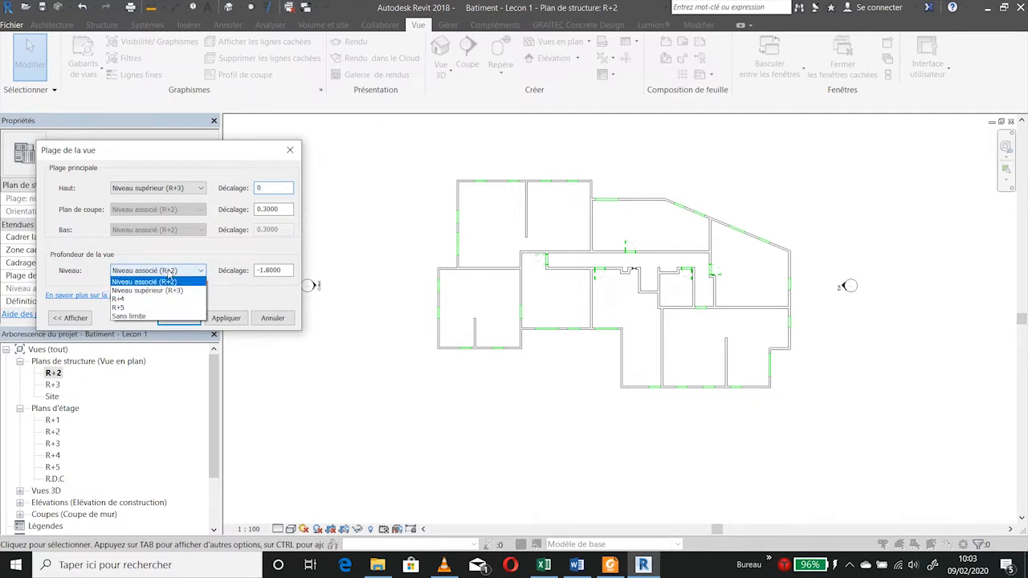
left_click(148, 290)
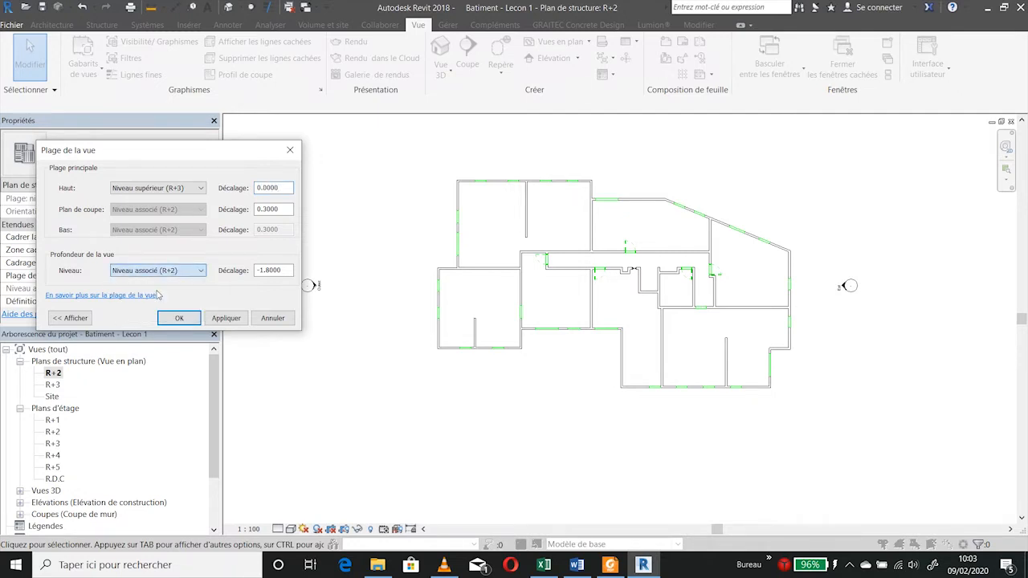
left_click_drag(287, 271, 218, 271)
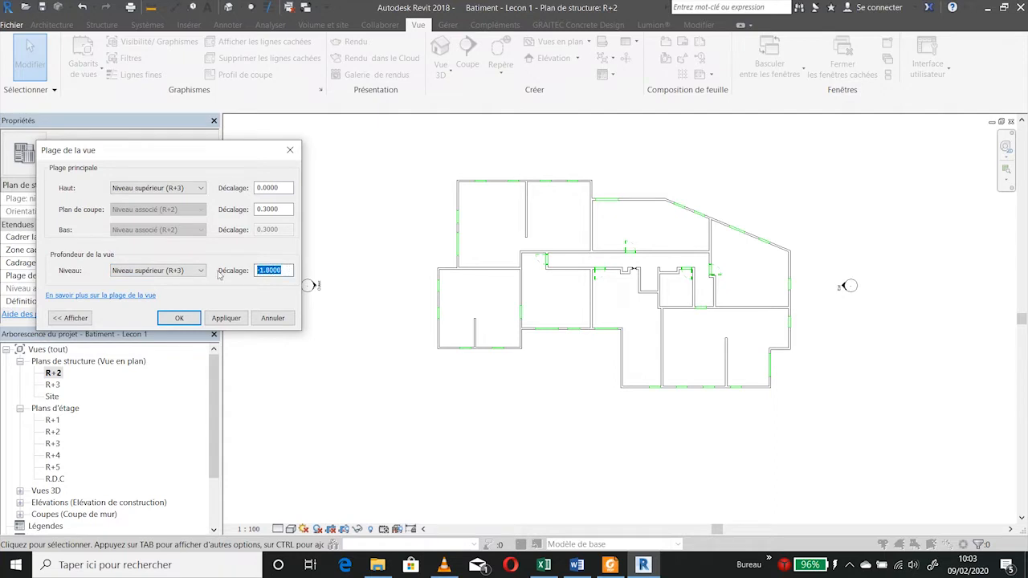
type("0")
left_click_drag(284, 210, 244, 209)
type("1.5")
left_click(195, 319)
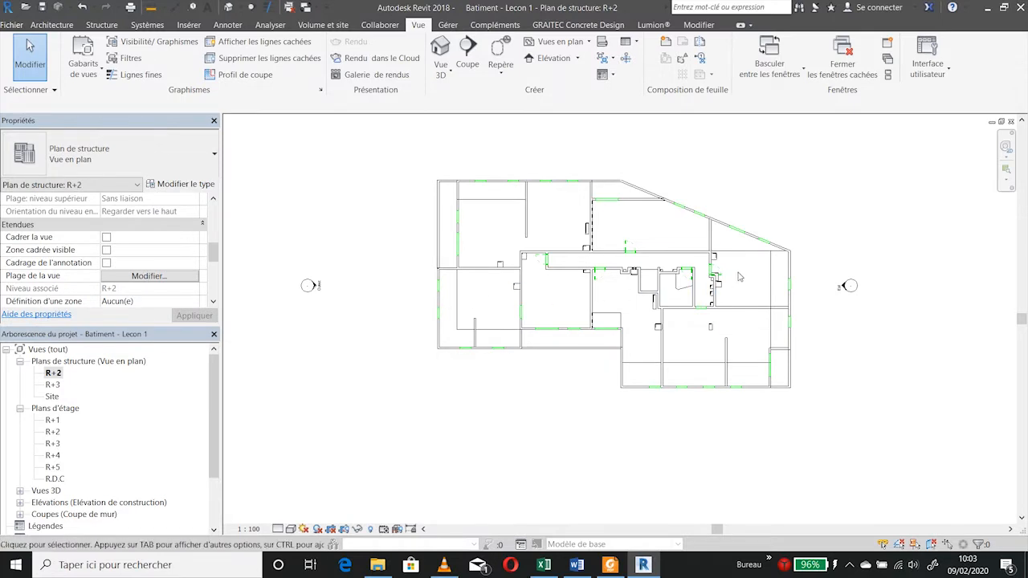
- Inspect the updated R+2 structural plan and set its view scale to 1:50
scroll(744, 280, "up", 1)
scroll(744, 281, "up", 2)
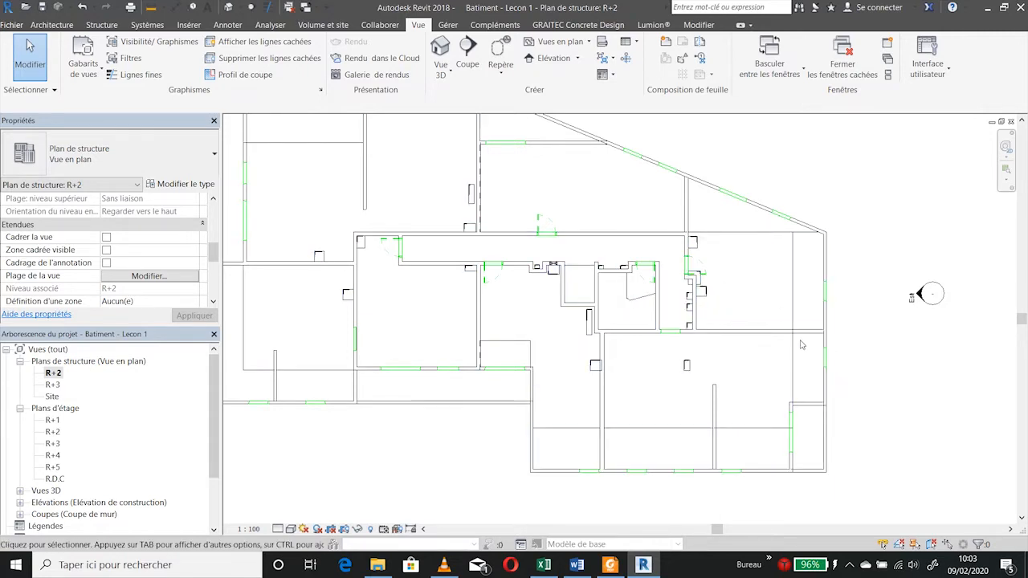
scroll(755, 341, "down", 2)
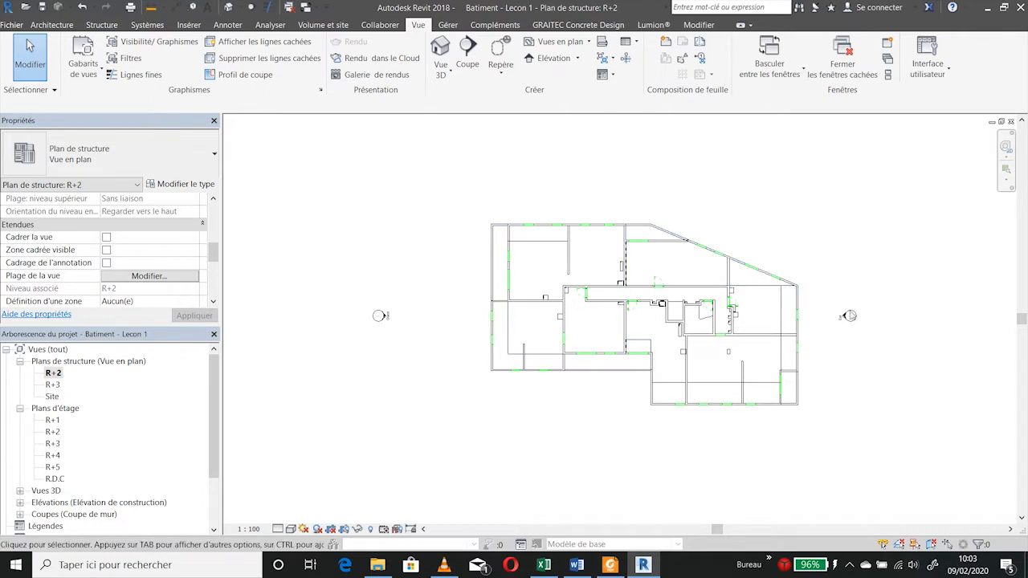
left_click(251, 528)
left_click(254, 438)
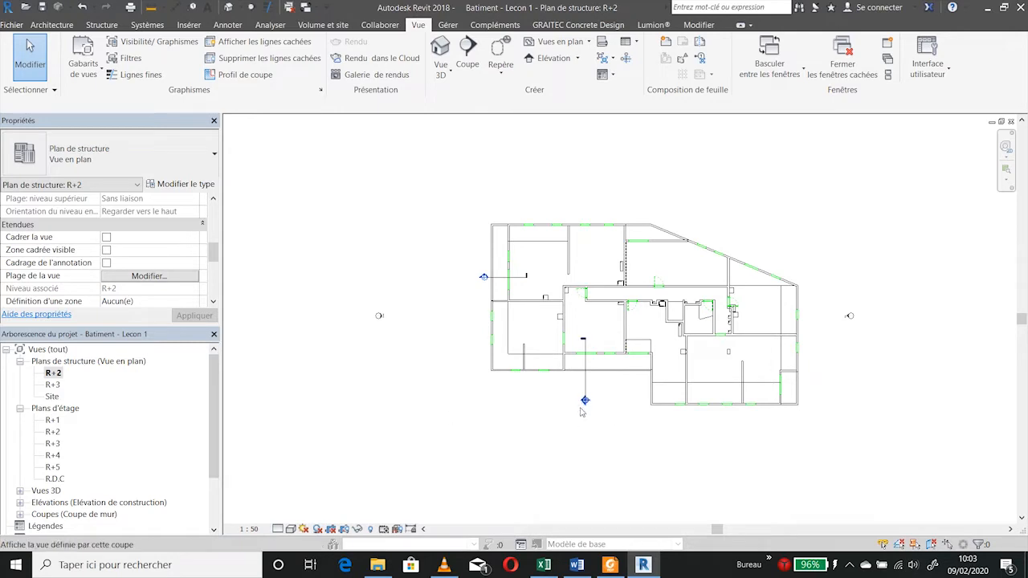
- Hide the elevation markers by category in the R+2 structural plan, keeping the section markers
scroll(611, 406, "up", 2)
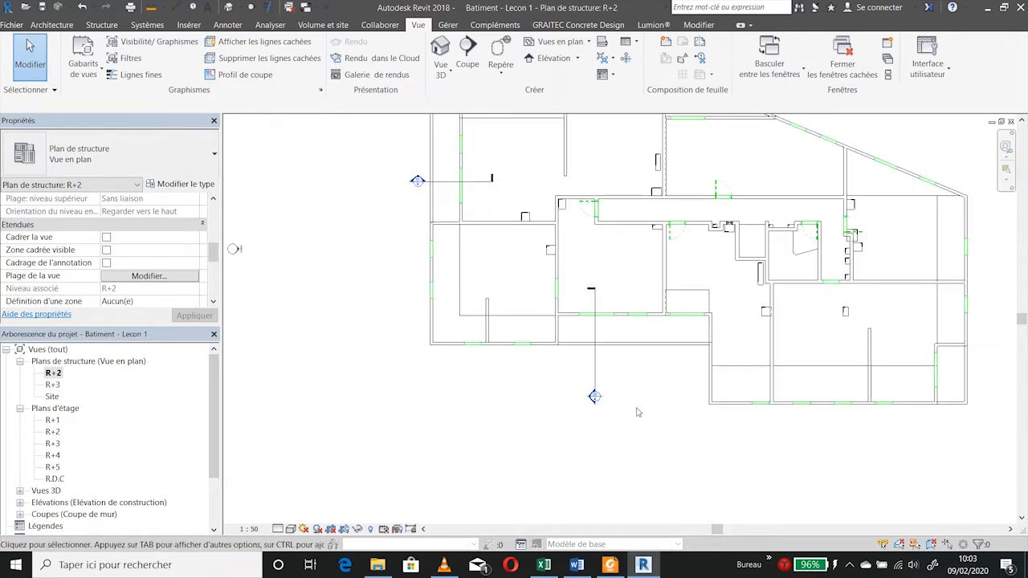
scroll(634, 414, "down", 2)
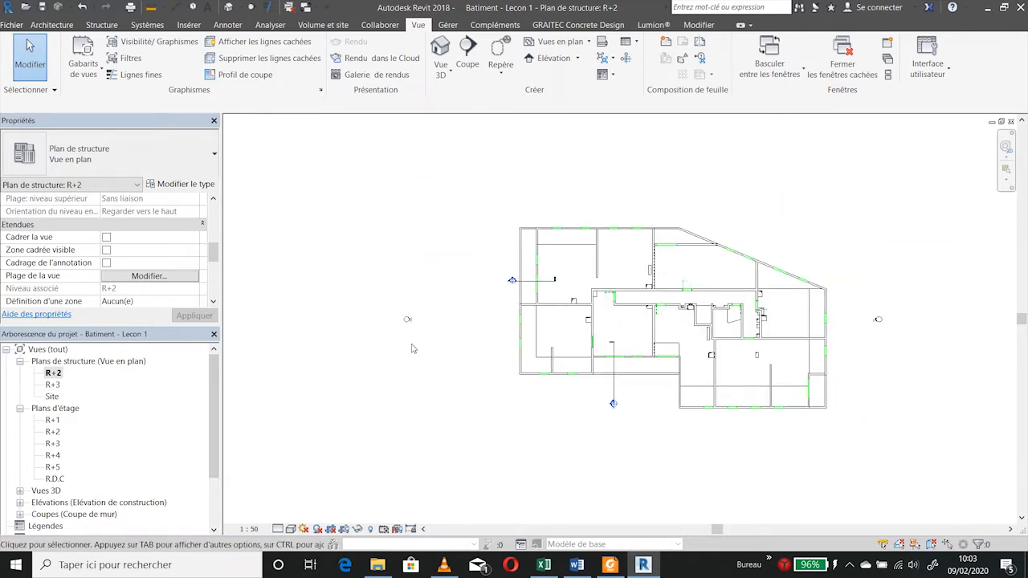
scroll(425, 340, "up", 2)
left_click_drag(426, 344, 338, 265)
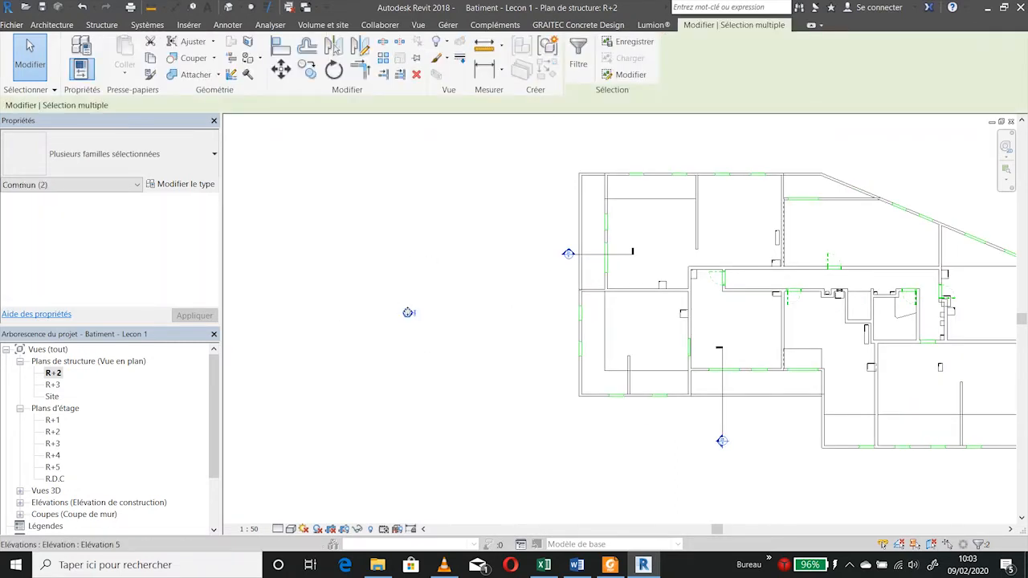
right_click(408, 313)
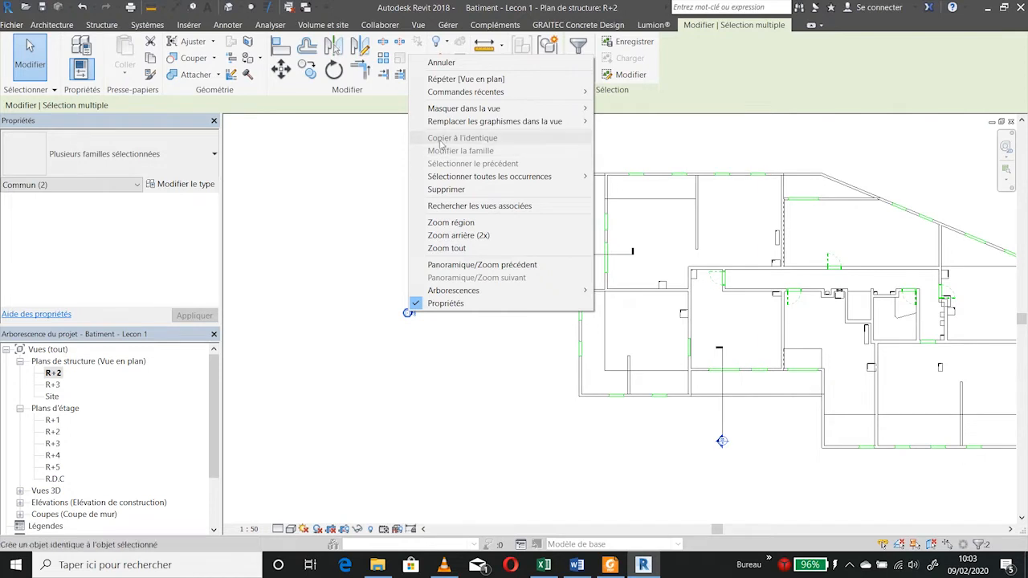
mouse_move(446, 121)
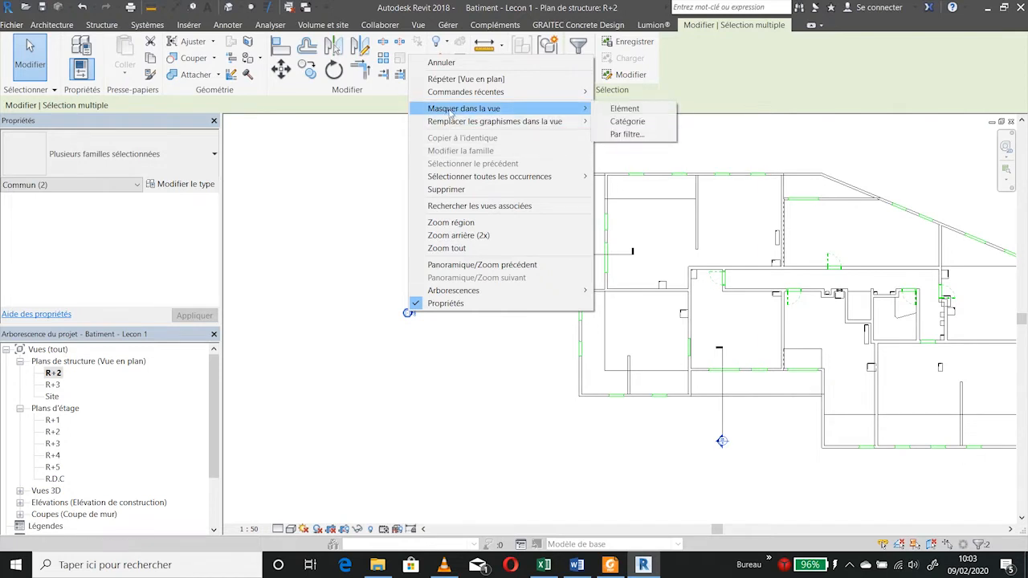
key("Escape")
key("Escape")
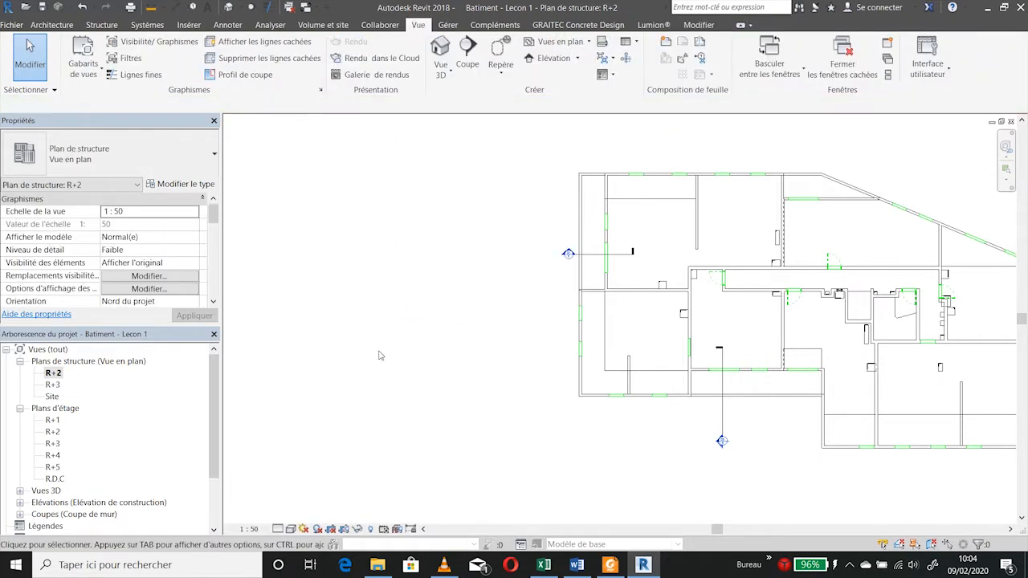
scroll(373, 365, "down", 3)
scroll(360, 366, "down", 1)
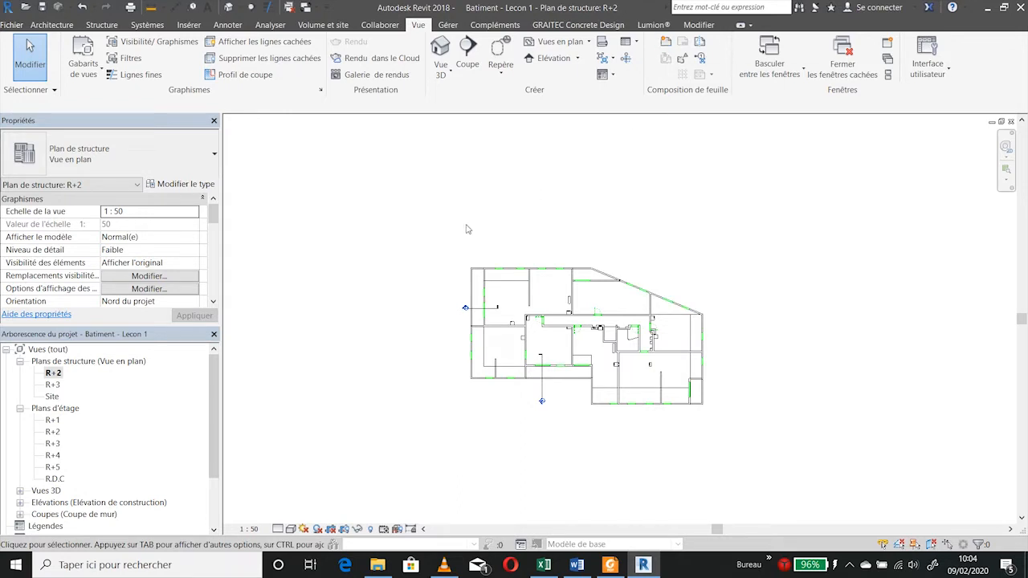
- Create a reflected ceiling plan view for level R+3 and inspect it
left_click(570, 47)
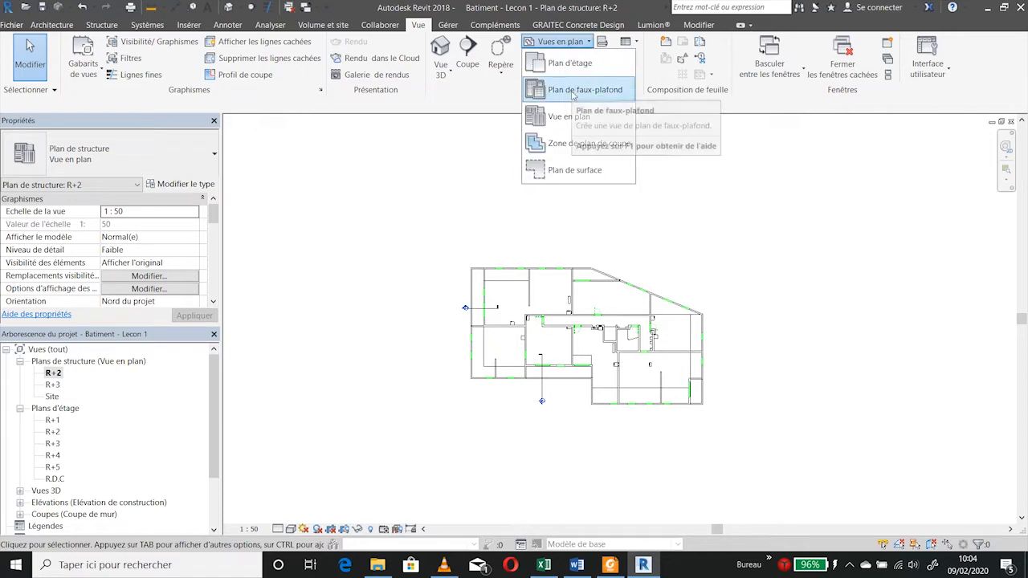
left_click(572, 93)
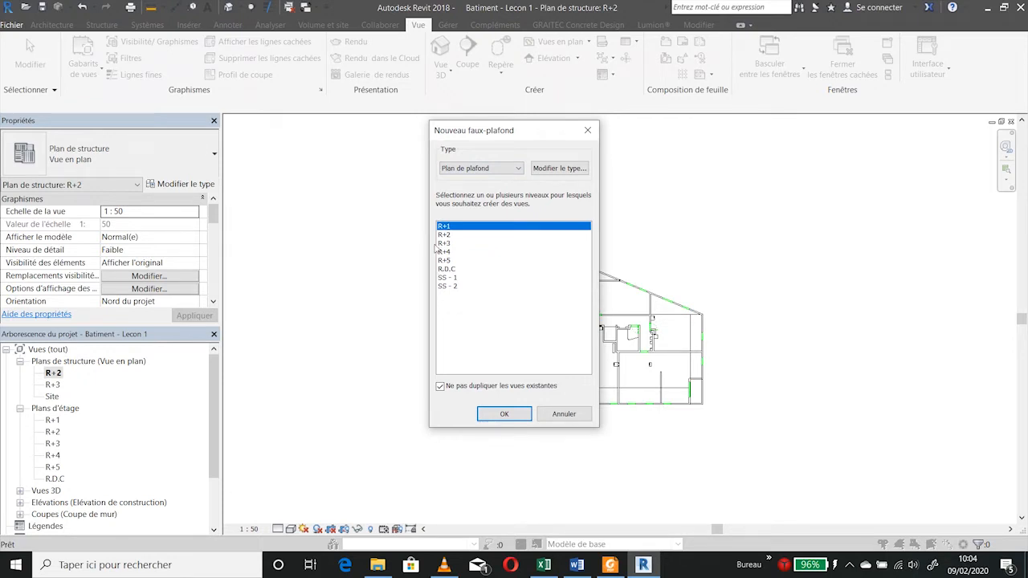
left_click(444, 244)
left_click(493, 419)
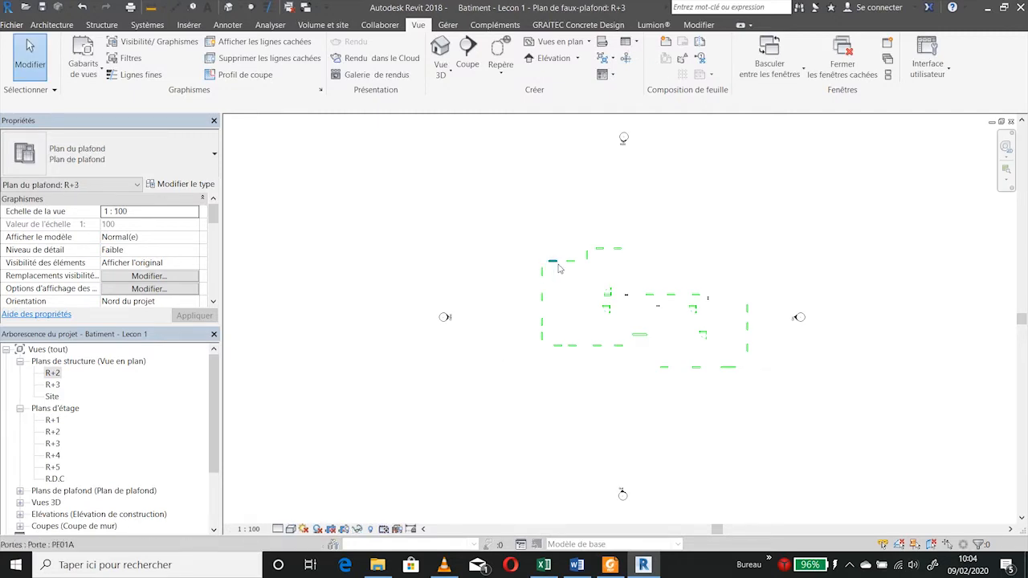
scroll(629, 297, "up", 2)
scroll(630, 297, "up", 1)
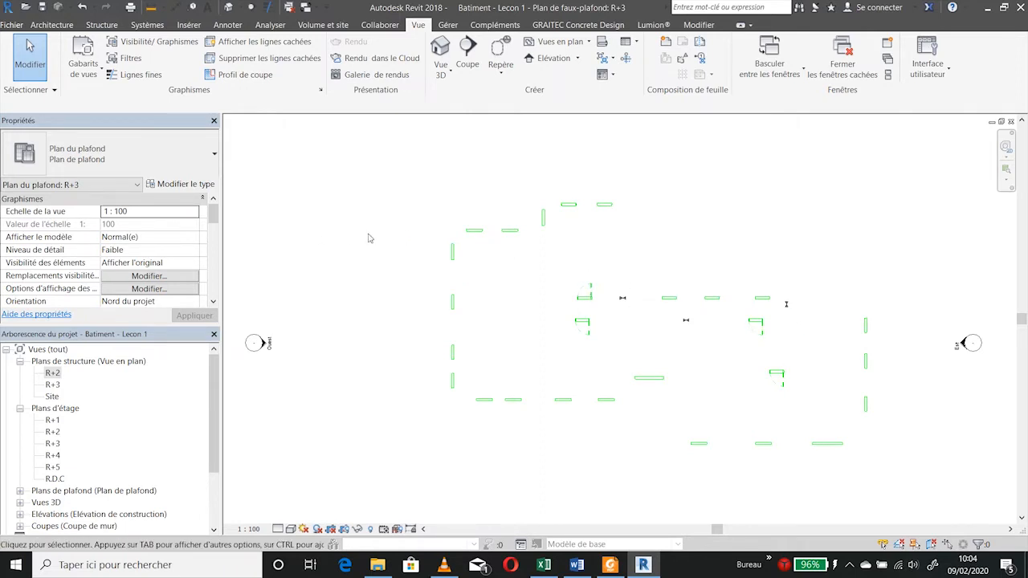
scroll(508, 363, "down", 2)
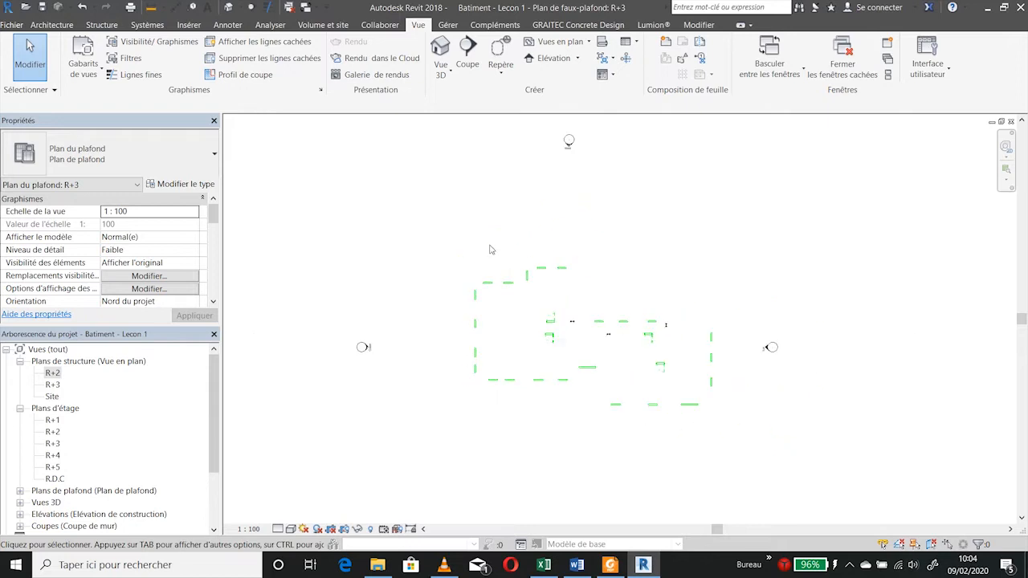
- Set the cut plane offset to 1.5 in the view range of the R+3 ceiling plan and accept it
left_click_drag(214, 224, 211, 271)
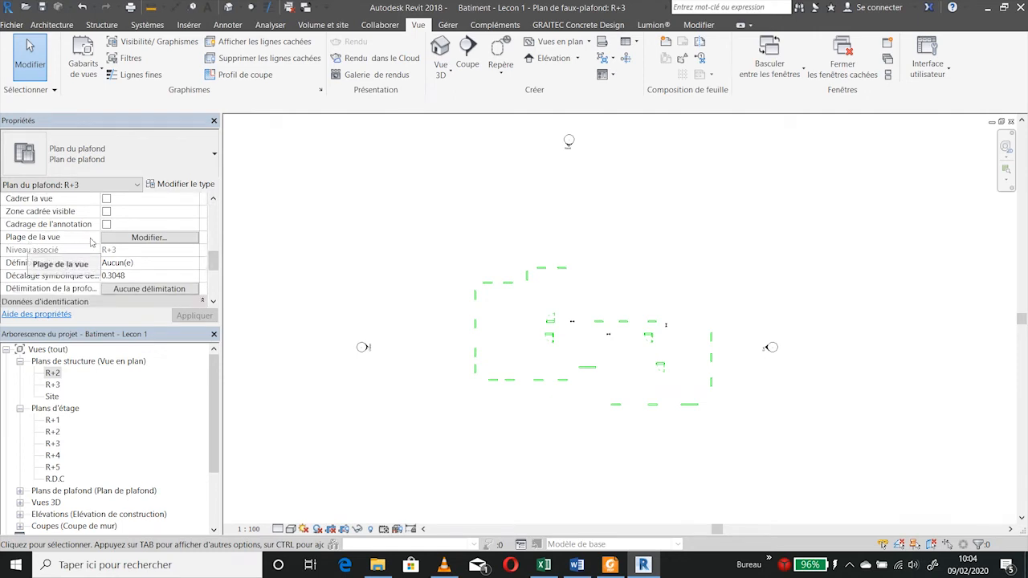
left_click(142, 239)
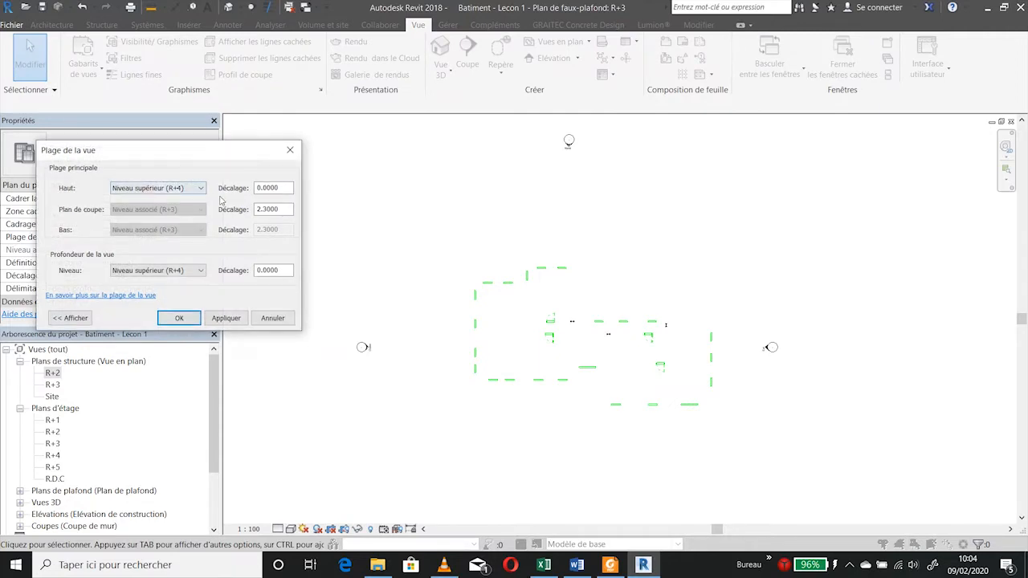
double_click(270, 208)
type("1.5")
left_click(226, 318)
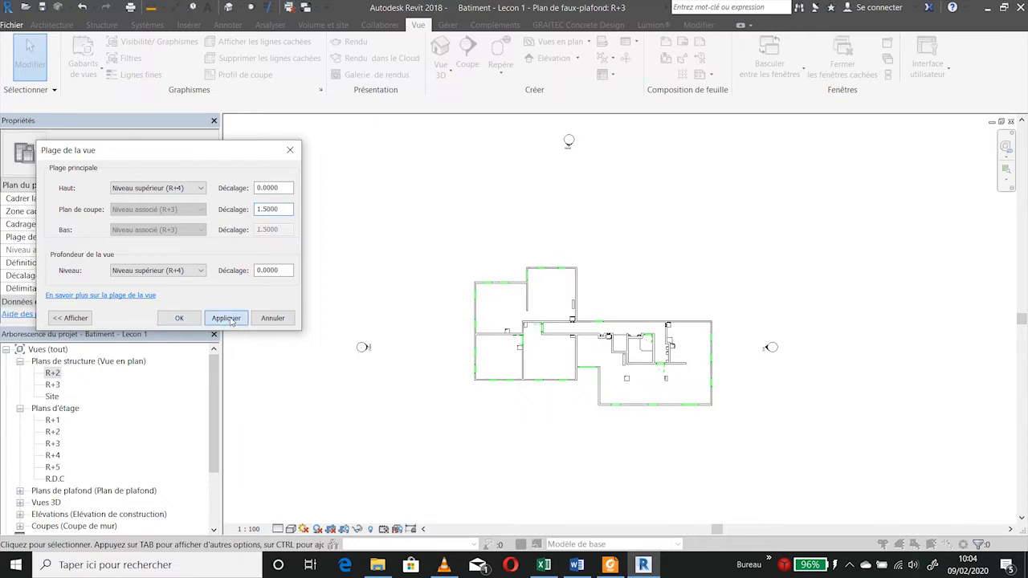
left_click(179, 318)
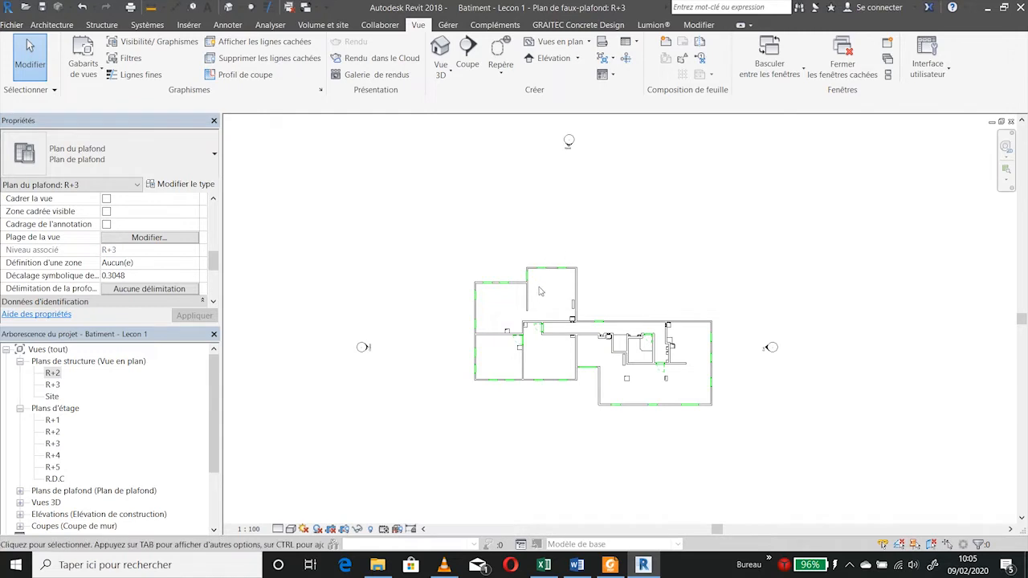
scroll(571, 322, "up", 3)
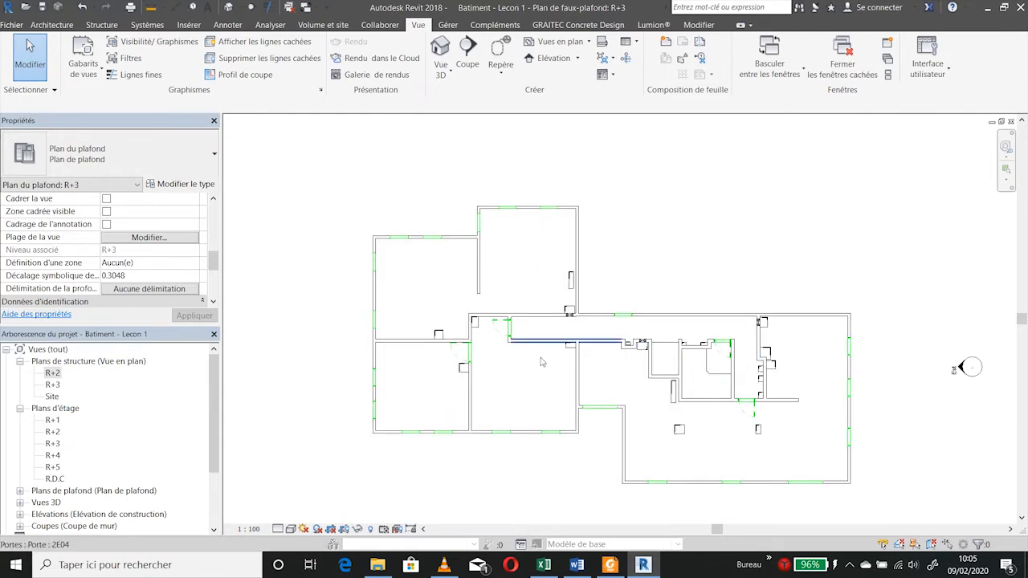
scroll(715, 374, "up", 2)
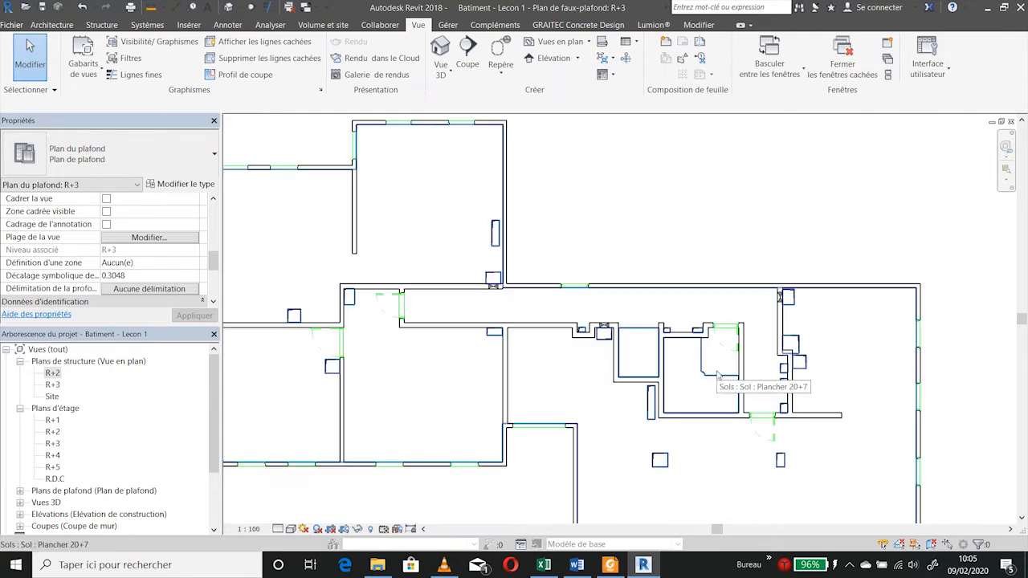
scroll(715, 374, "down", 3)
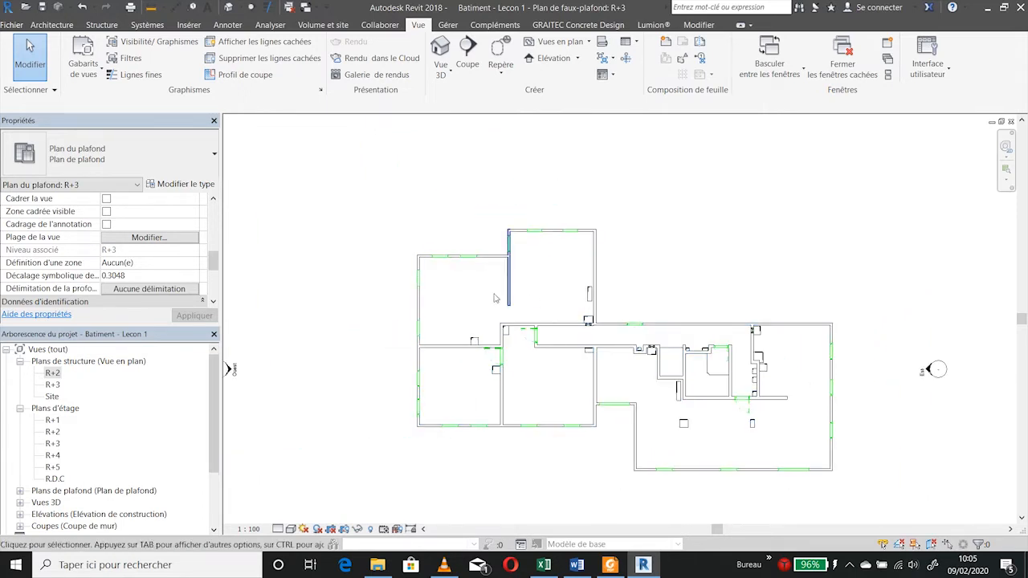
- Set the top offset to -0.3 and enter a negative view depth offset in the R+3 ceiling plan's view range
left_click(139, 239)
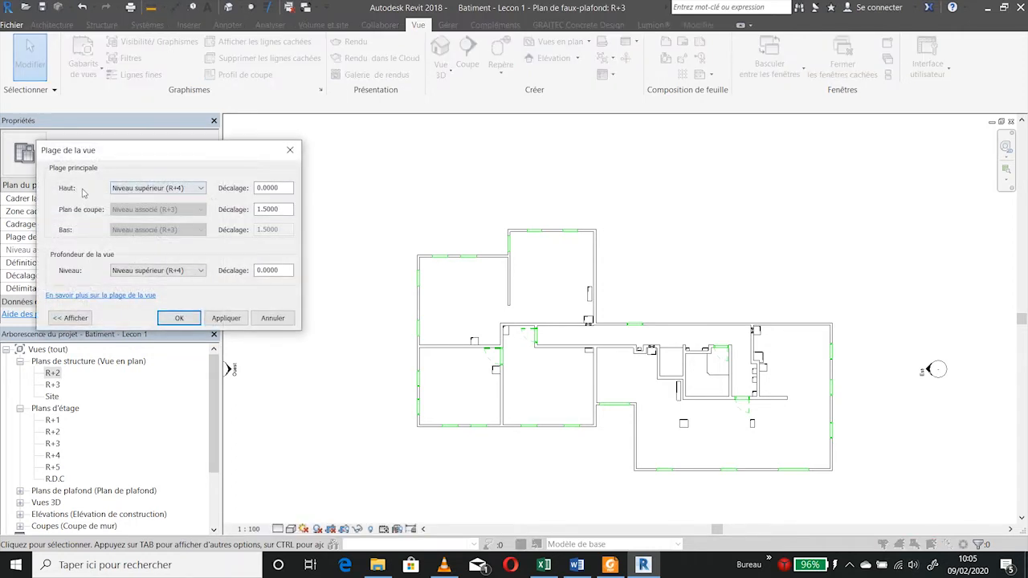
left_click_drag(283, 188, 248, 188)
type("-0.3")
left_click_drag(283, 269, 239, 271)
type("-")
left_click(227, 318)
left_click(173, 318)
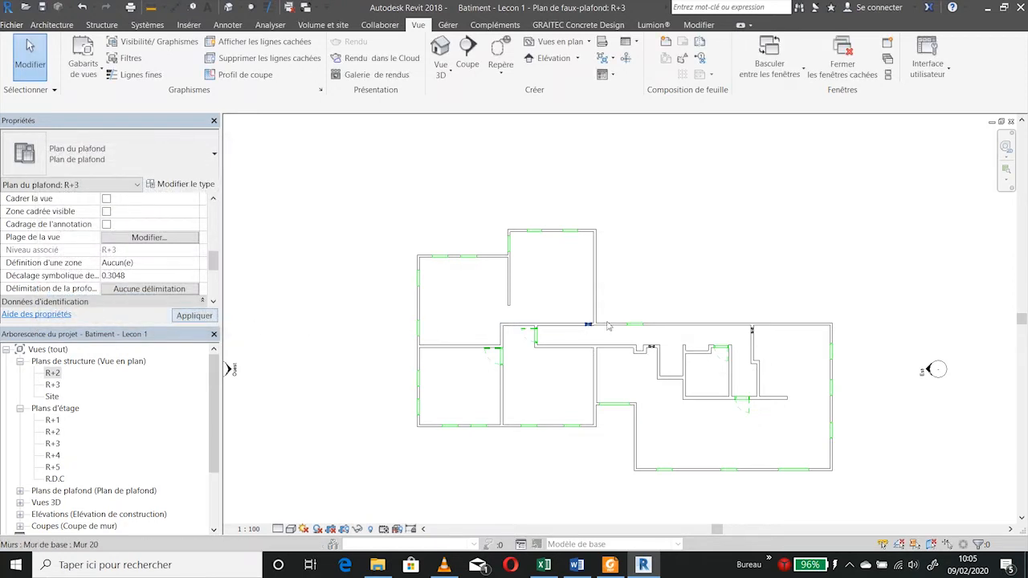
- Inspect the updated R+3 ceiling plan and set its view scale to 1:50
scroll(787, 368, "up", 3)
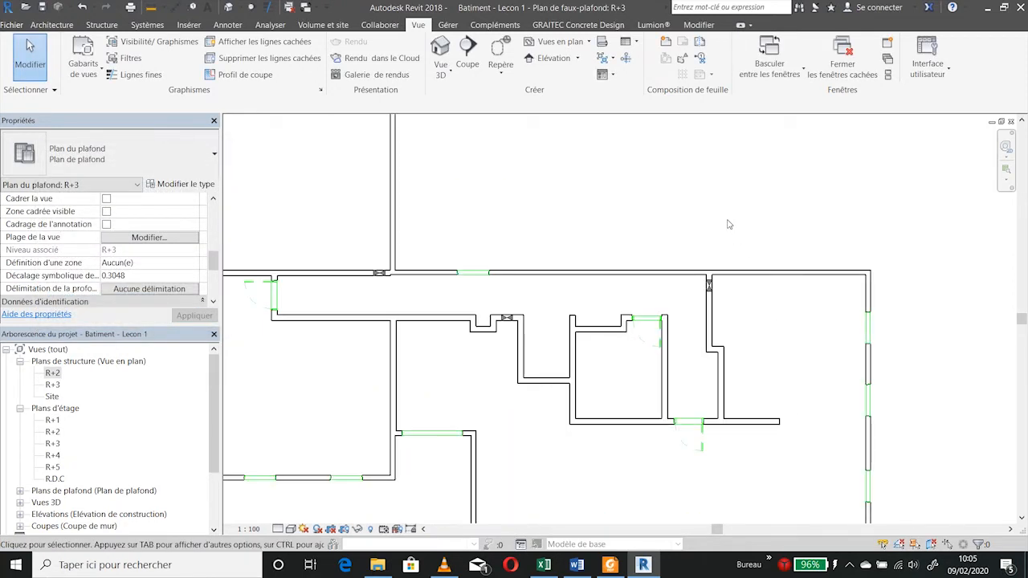
scroll(600, 271, "down", 3)
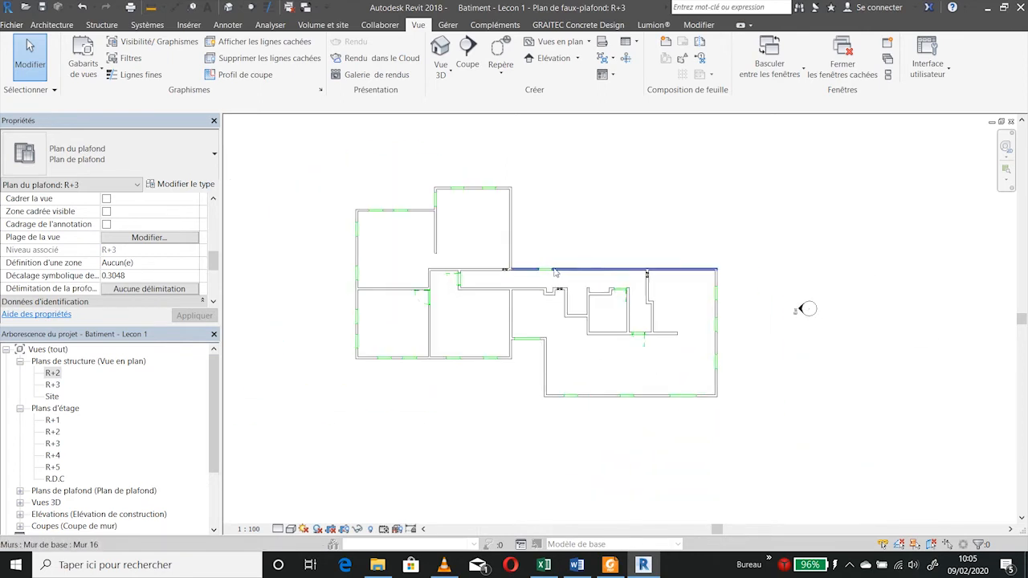
scroll(487, 267, "up", 3)
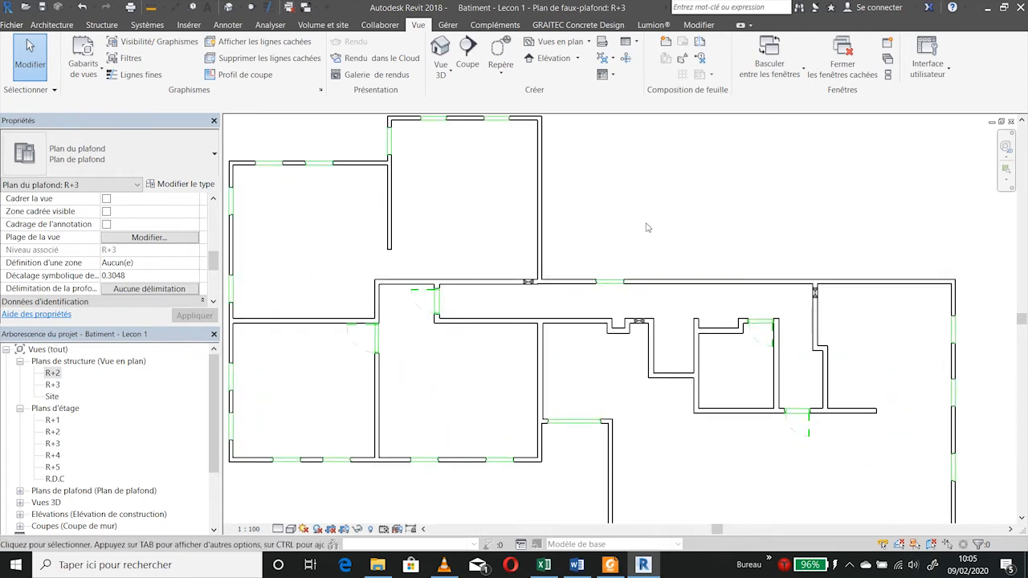
scroll(689, 229, "down", 3)
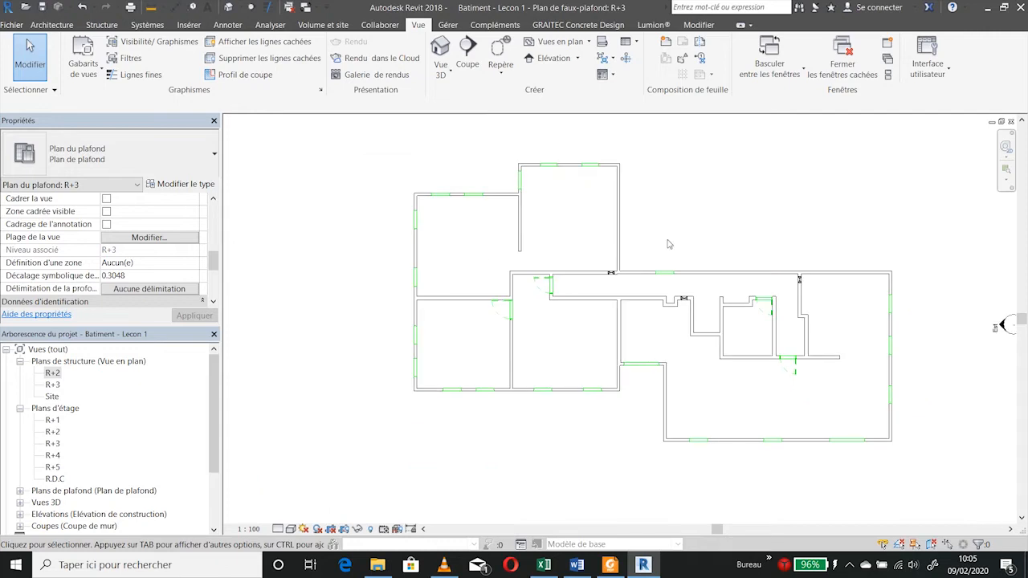
left_click(241, 533)
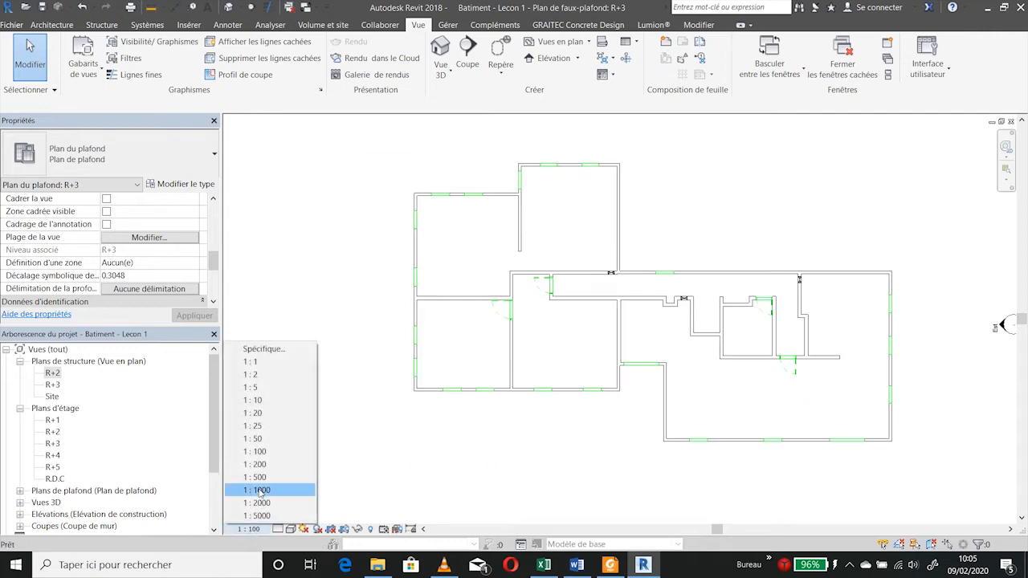
left_click(266, 440)
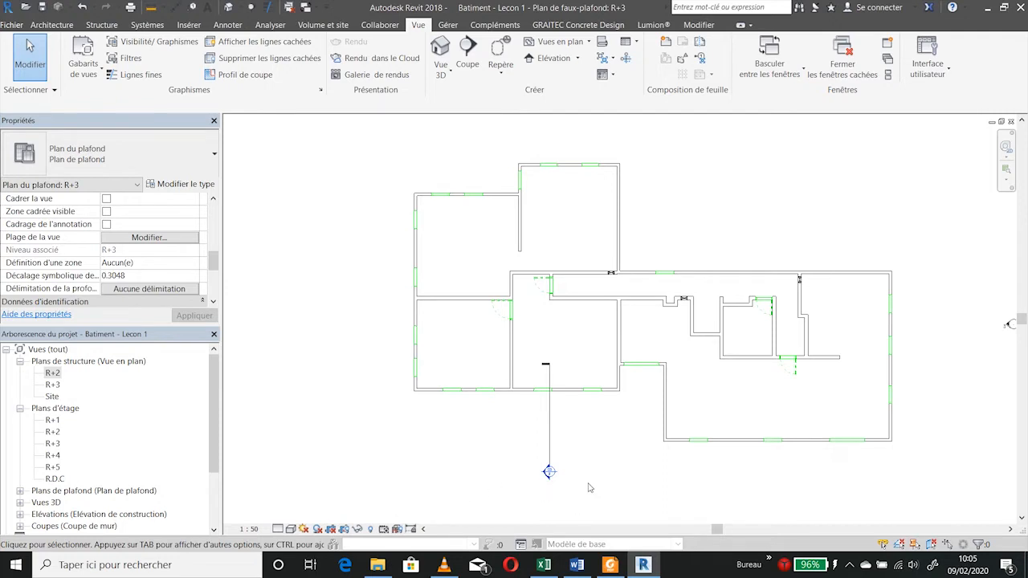
- Hide the section markers by category in the R+3 ceiling plan
left_click(511, 459)
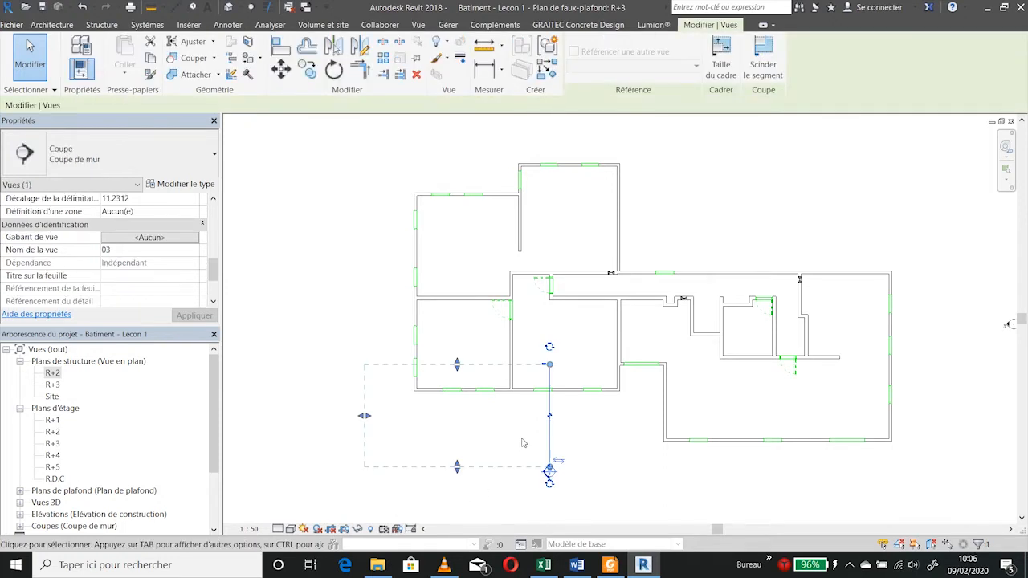
right_click(522, 443)
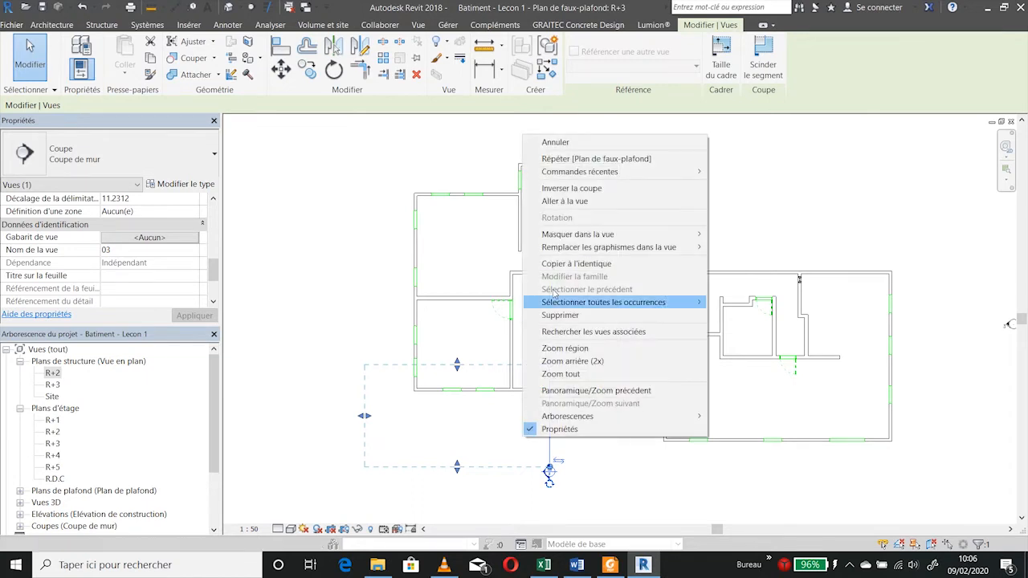
mouse_move(629, 238)
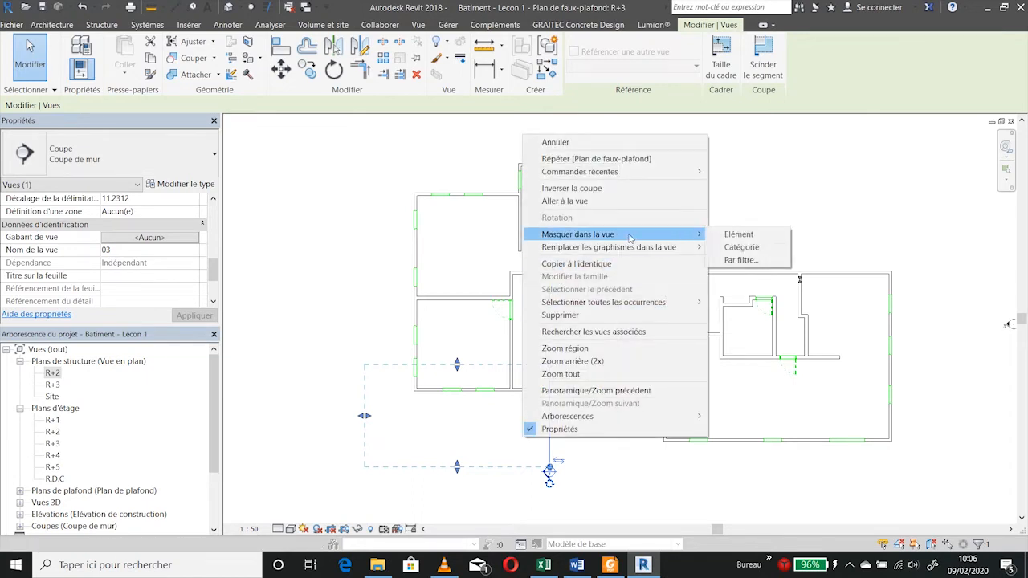
left_click(737, 234)
scroll(590, 438, "down", 2)
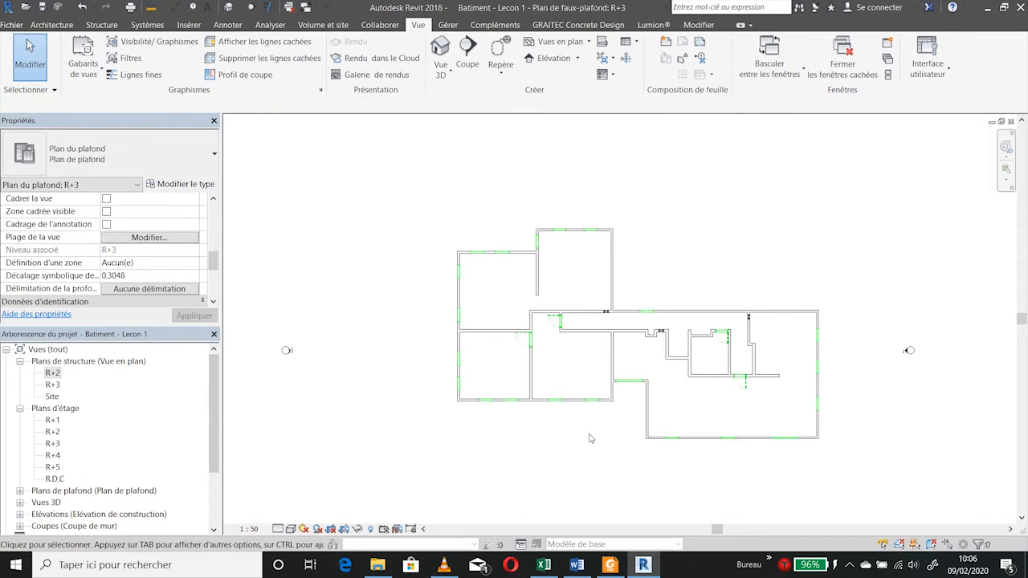
- Hide the elevation markers by category in the R+3 ceiling plan
left_click_drag(257, 326, 297, 366)
right_click(279, 346)
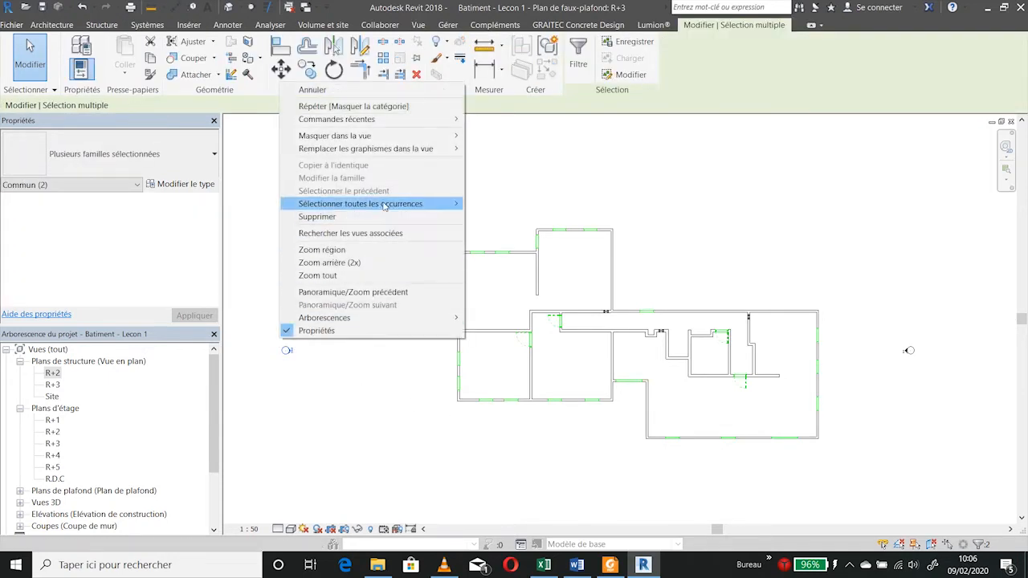
mouse_move(430, 138)
left_click(498, 148)
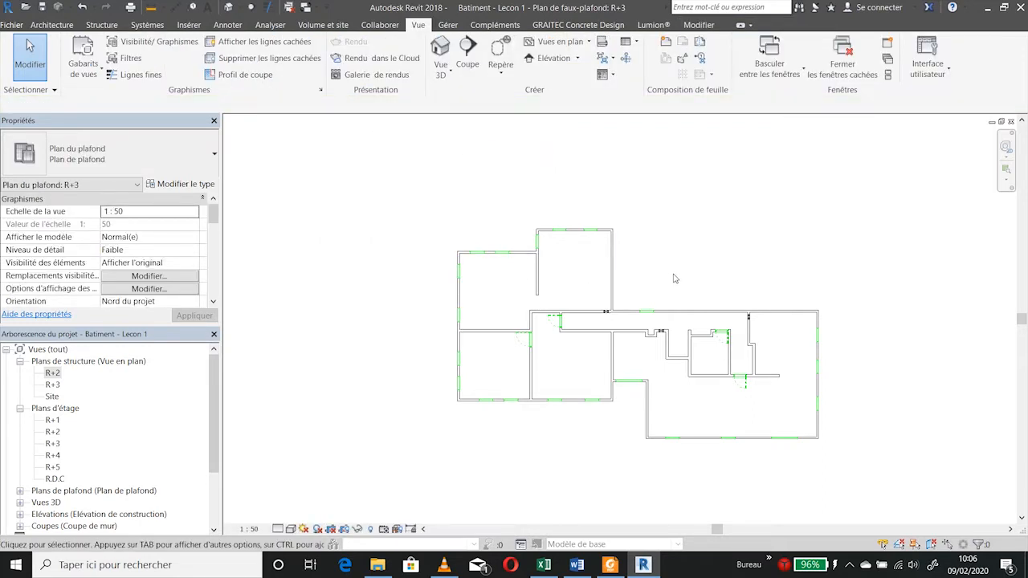
- Override the cut line weight of the Murs category to 1 in the R+3 ceiling plan's visibility/graphics settings
scroll(673, 279, "up", 1)
scroll(671, 278, "up", 1)
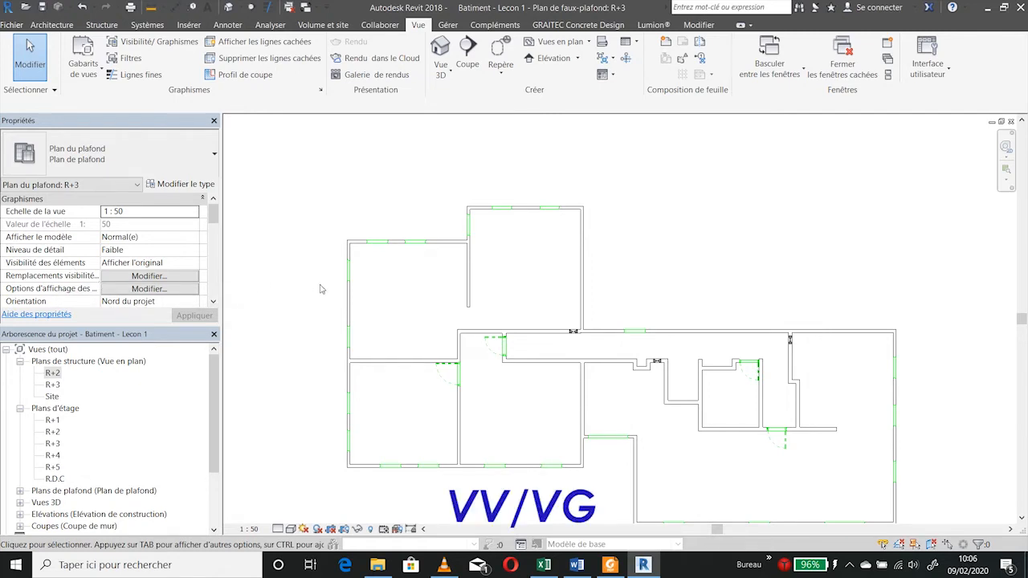
key("v")
key("v")
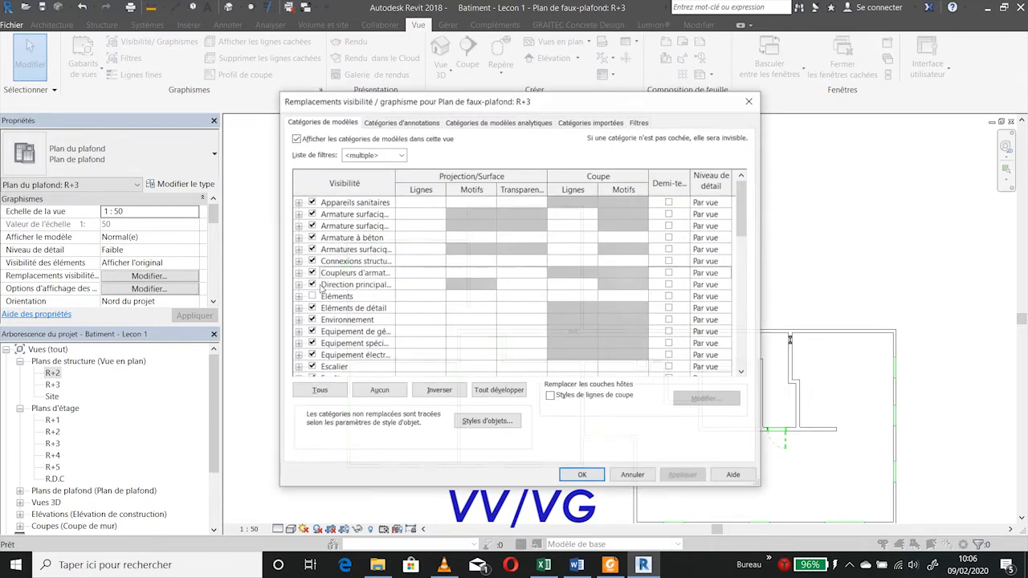
left_click_drag(747, 221, 745, 278)
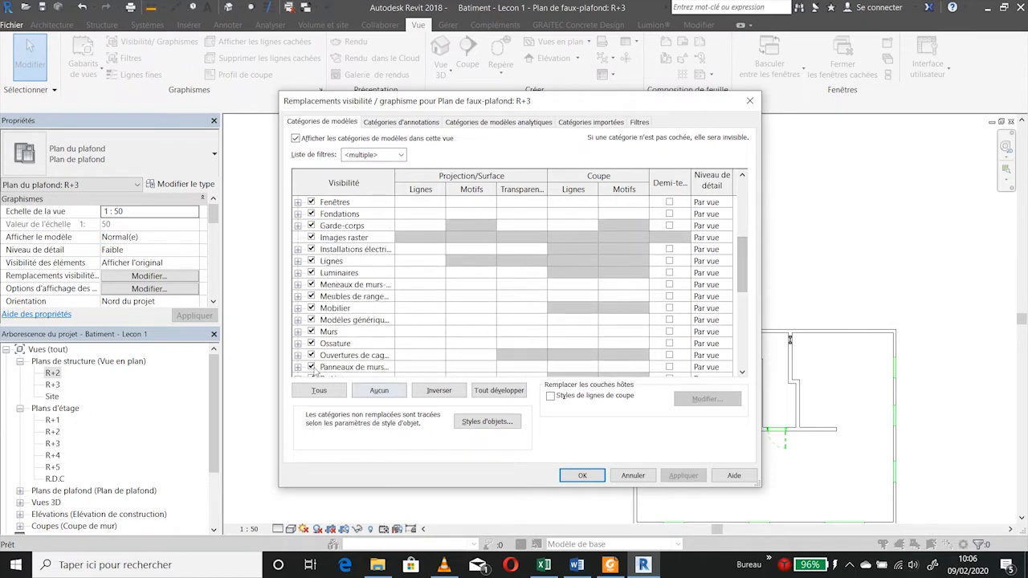
left_click(371, 333)
left_click(572, 331)
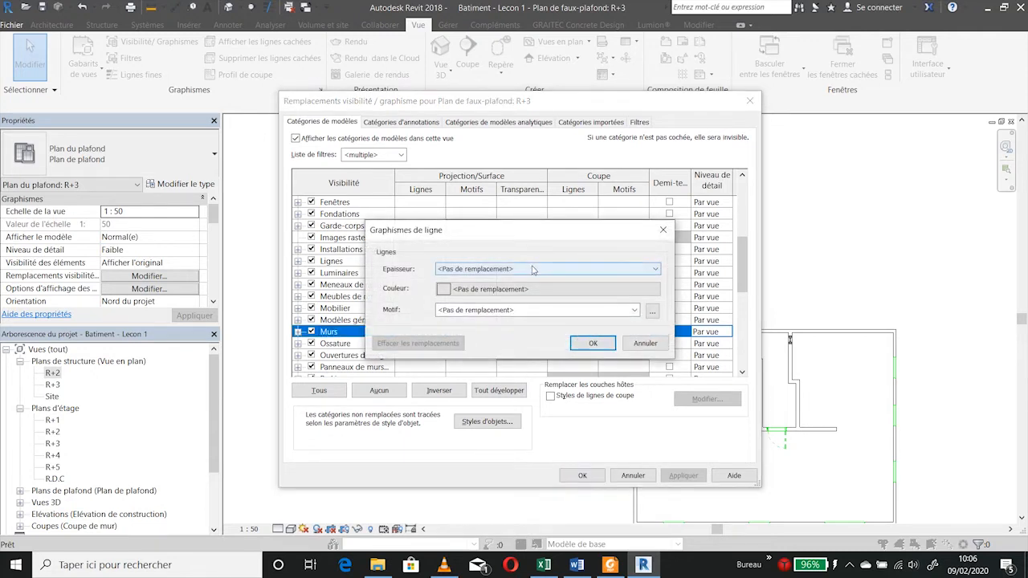
left_click(534, 269)
left_click(466, 290)
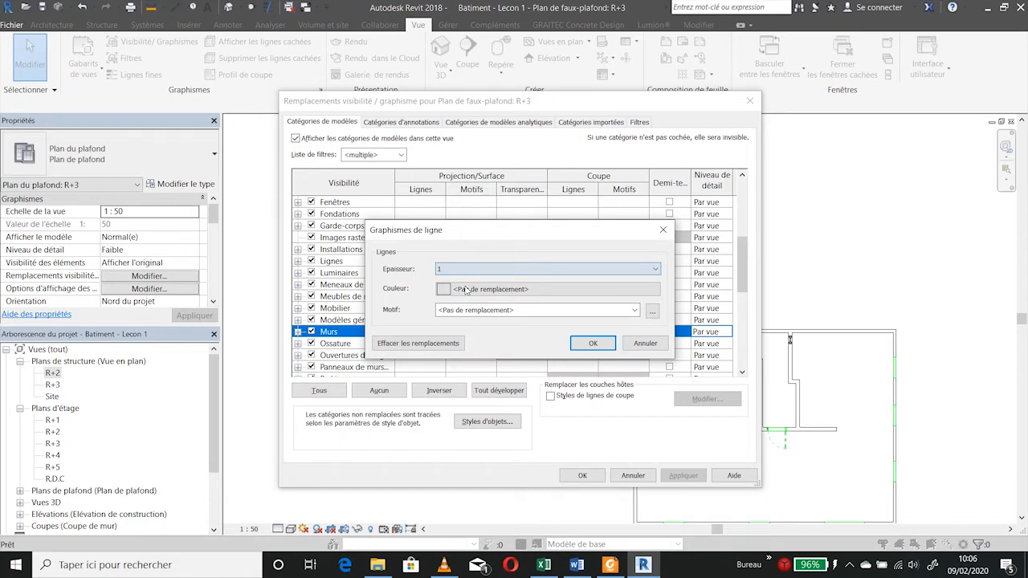
- Set the Murs cut line override to blue with the Caché line pattern and accept it
left_click(465, 290)
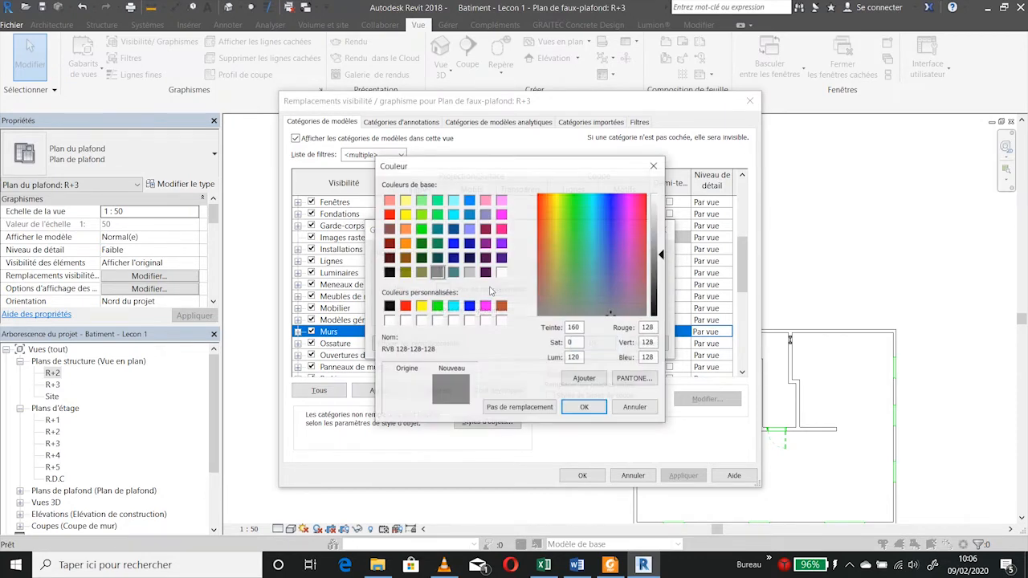
left_click(469, 305)
left_click(584, 407)
left_click(538, 309)
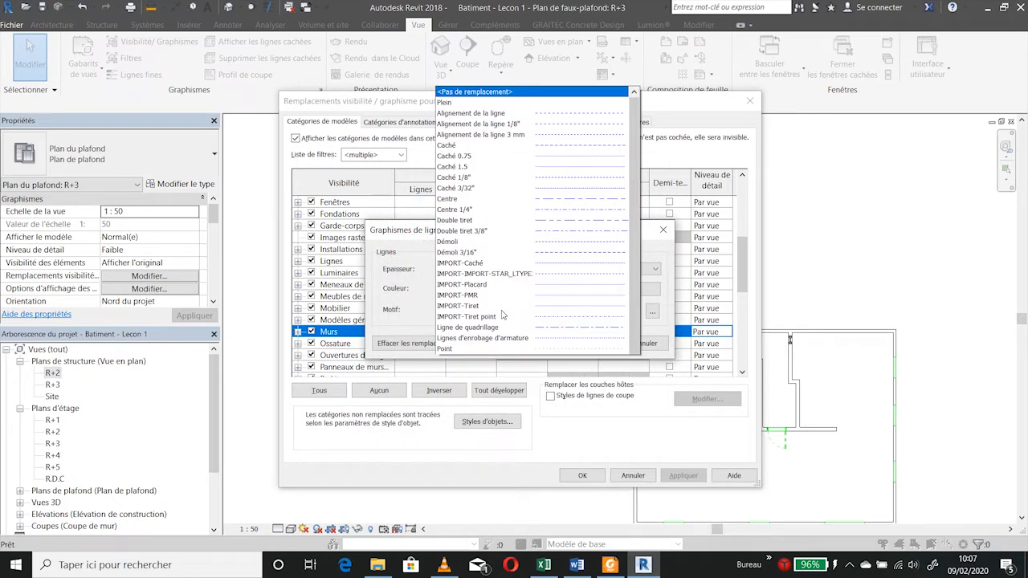
left_click(522, 59)
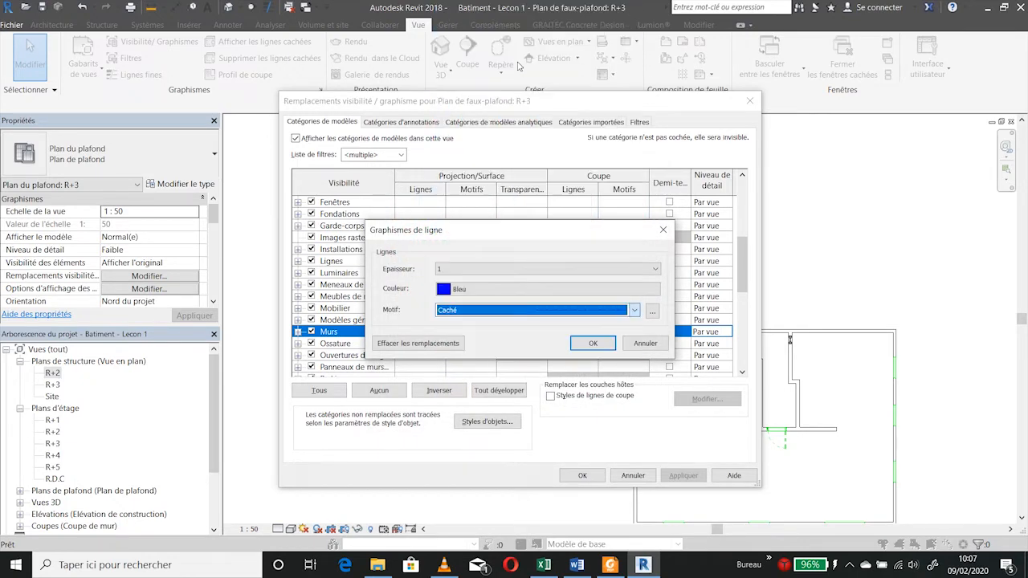
left_click(591, 342)
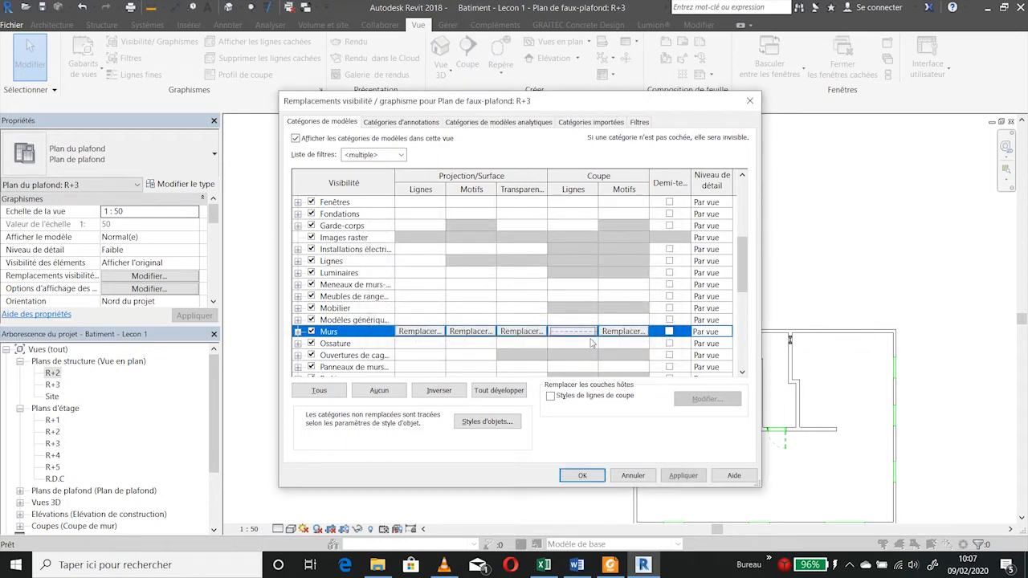
- Override the Murs cut fill with blue and the Gypse - Plâtre pattern, and apply the visibility overrides to the view
left_click(623, 331)
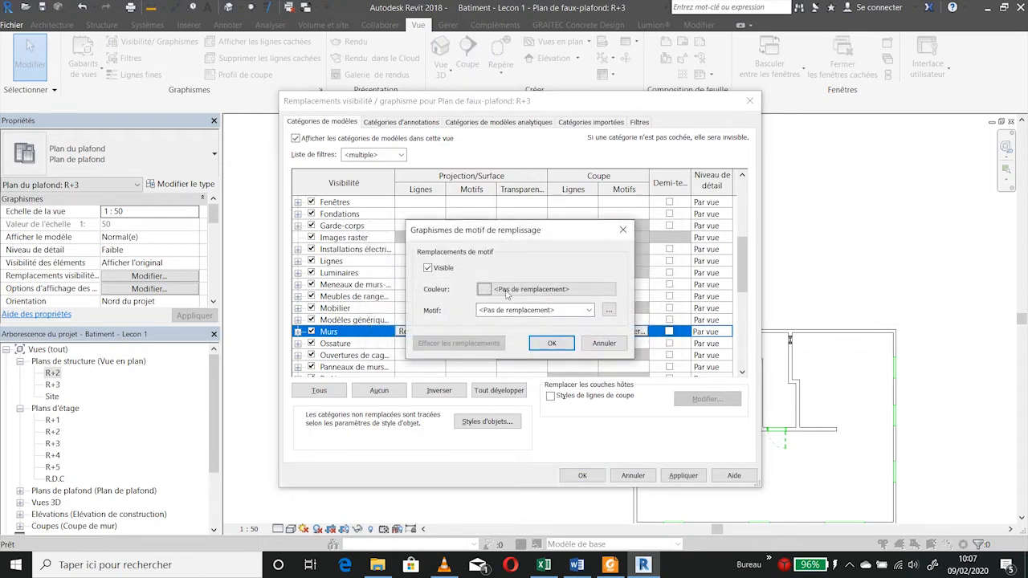
left_click(506, 294)
left_click(469, 305)
left_click(584, 407)
left_click(559, 313)
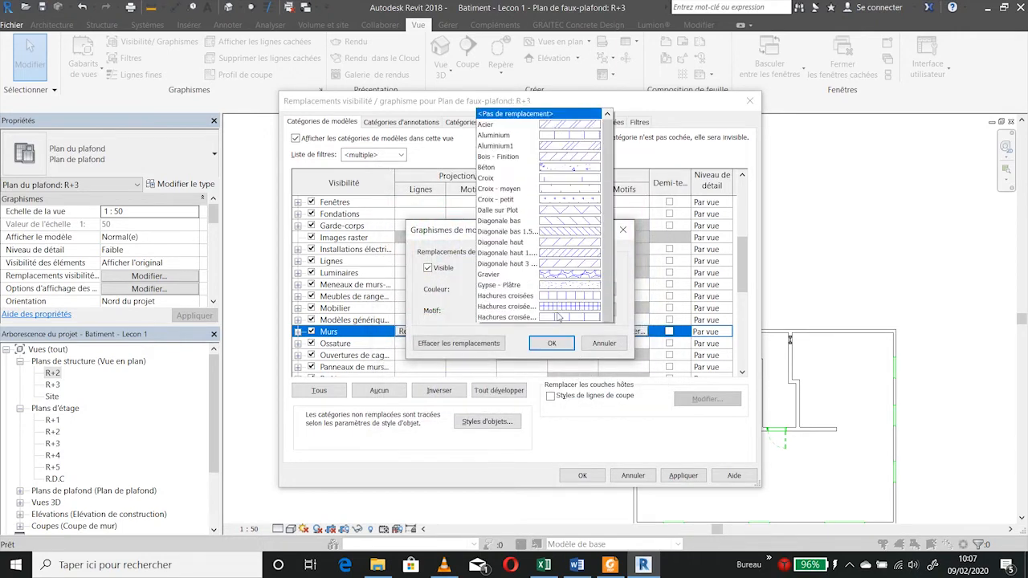
left_click(530, 208)
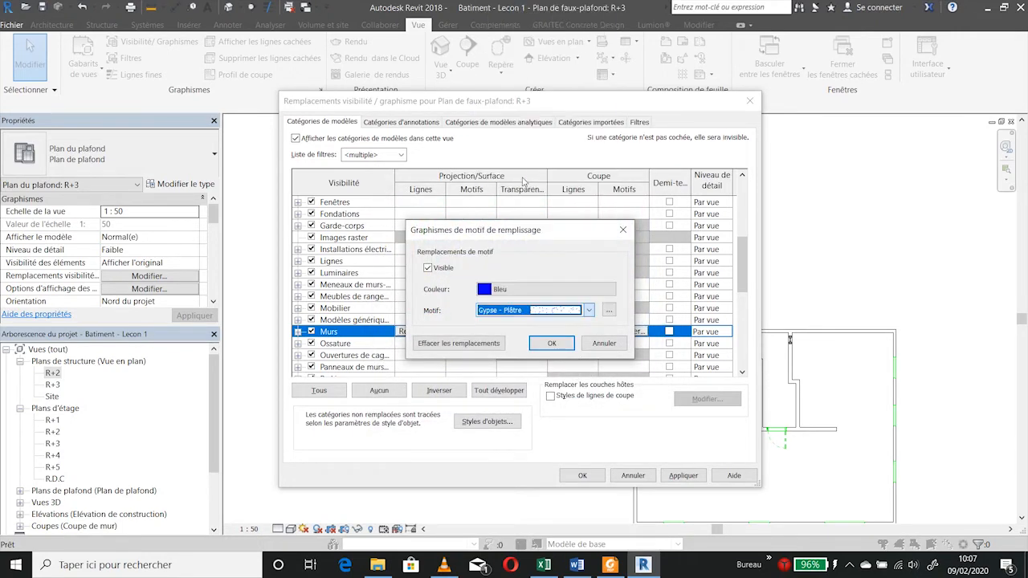
left_click(552, 343)
left_click(683, 476)
left_click(632, 475)
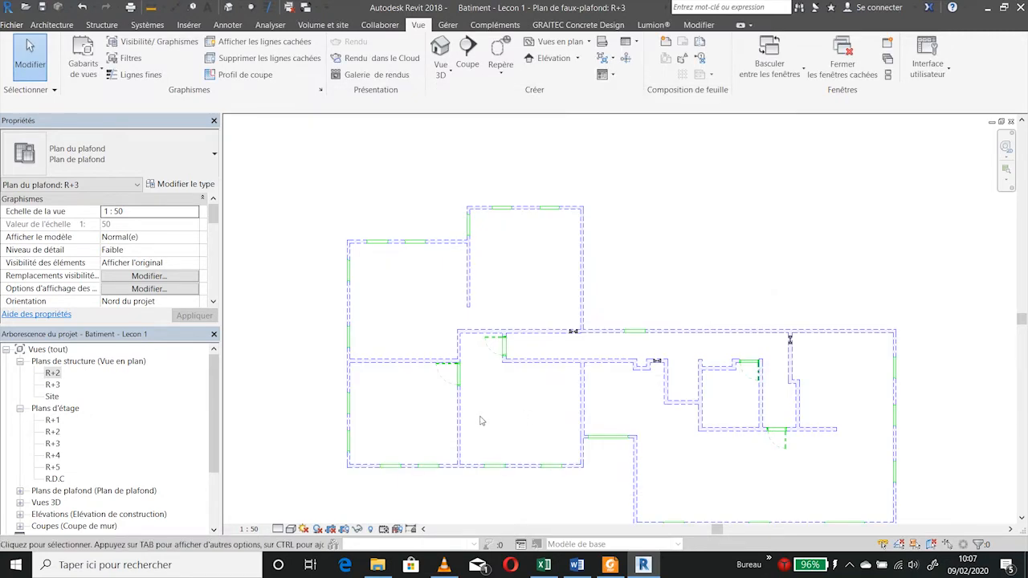
scroll(481, 421, "up", 3)
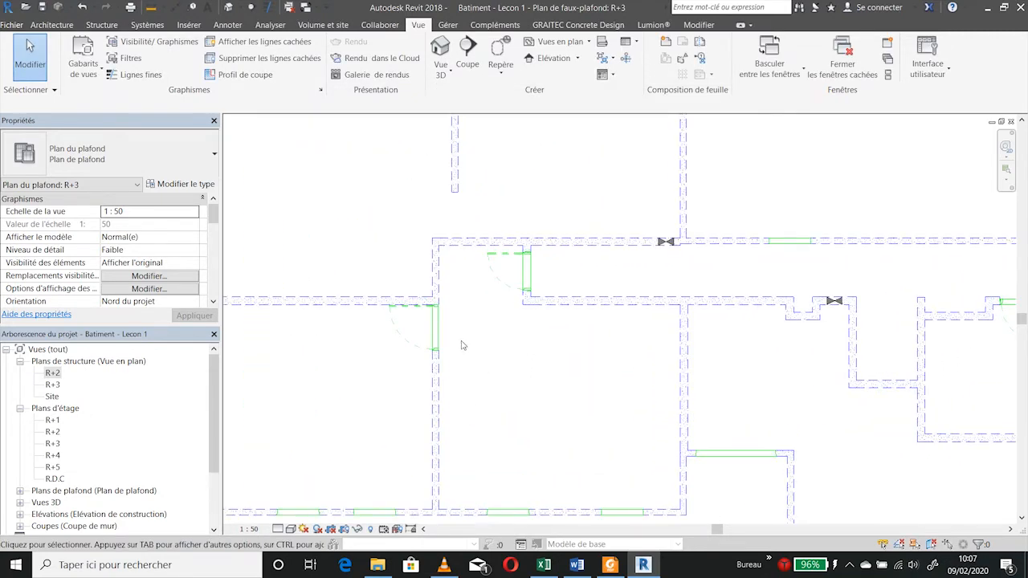
- Change the visual style of the R+3 ceiling plan view
left_click(290, 528)
left_click(315, 450)
scroll(550, 369, "down", 4)
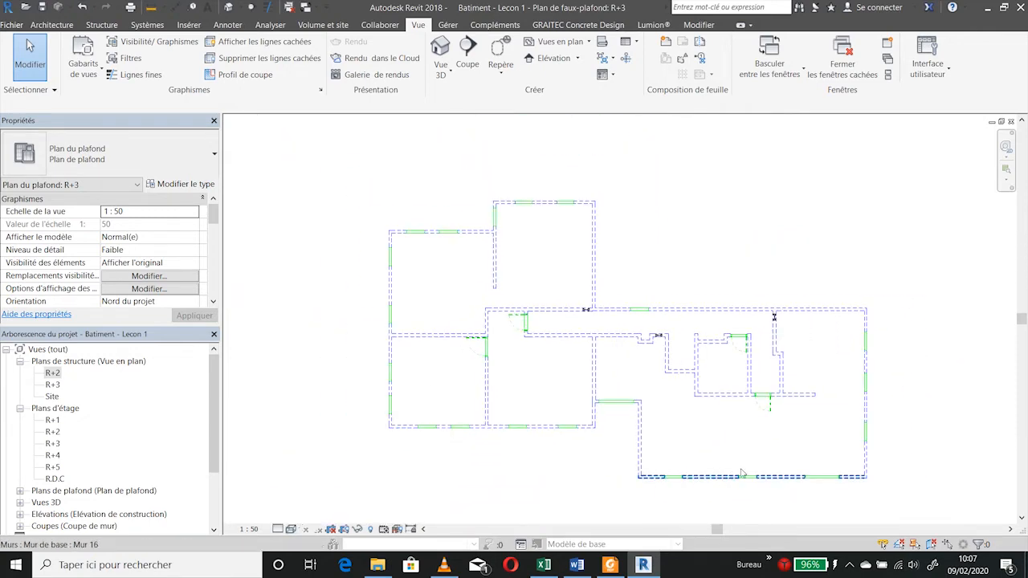
middle_click_drag(755, 468, 711, 403)
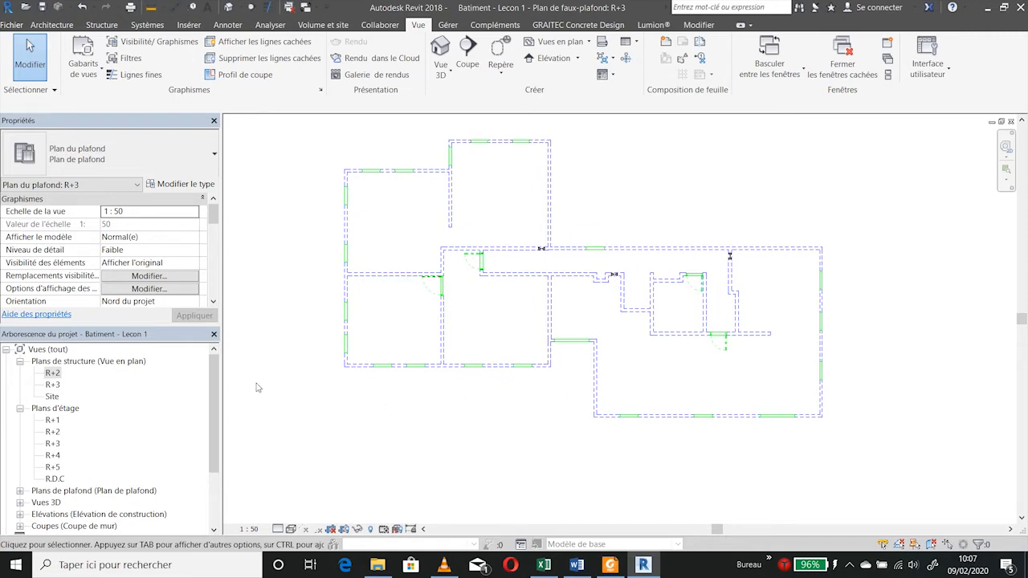
- Open the sheet S.4 - Sans nom and place the R+2 structural plan on it
left_click_drag(213, 394, 213, 446)
double_click(59, 490)
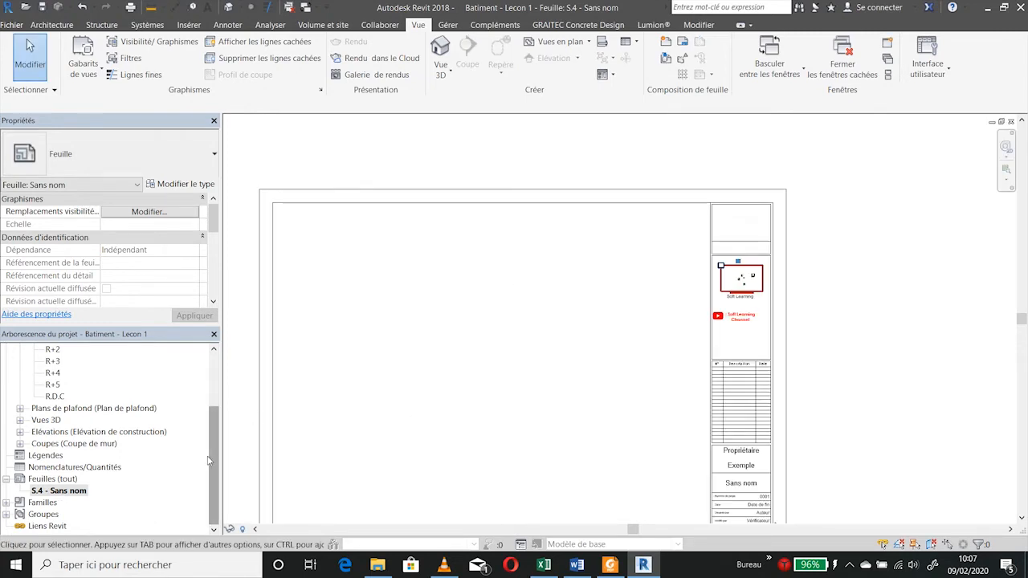
left_click_drag(210, 455, 210, 399)
left_click(52, 373)
left_click_drag(426, 379, 538, 380)
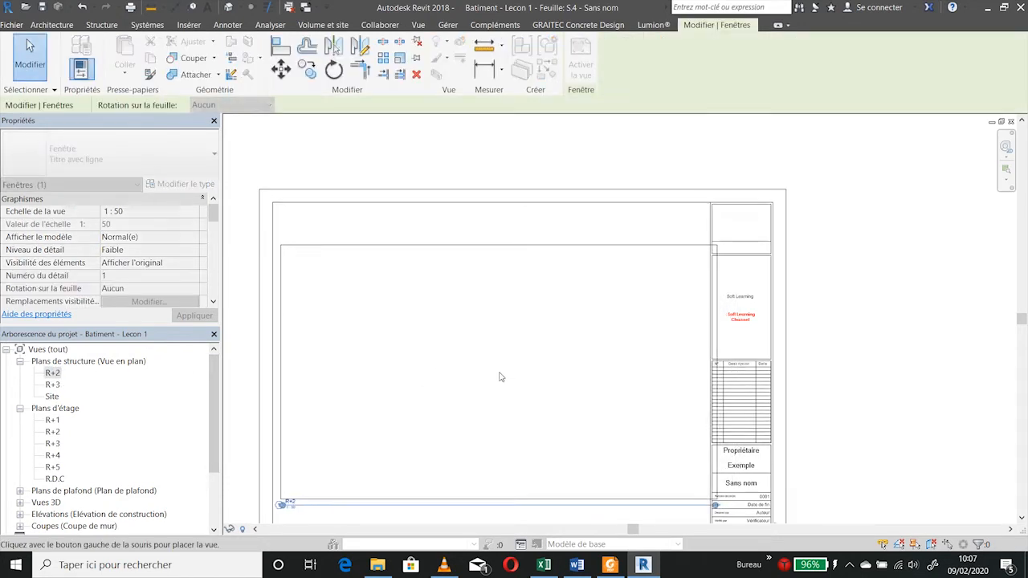
left_click(499, 377)
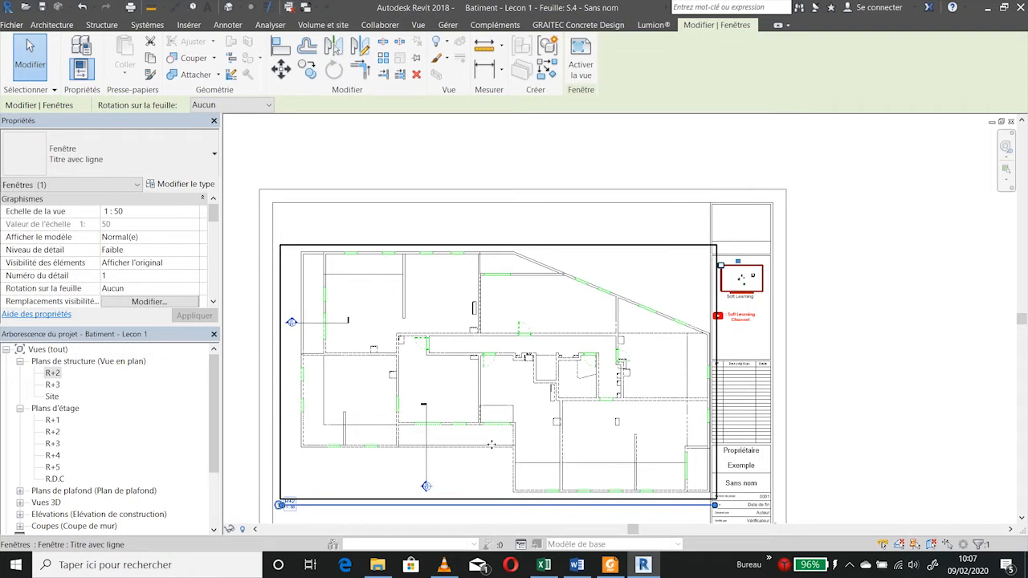
- Change the R+2 viewport's type to Sans titre to remove its view title
left_click(154, 162)
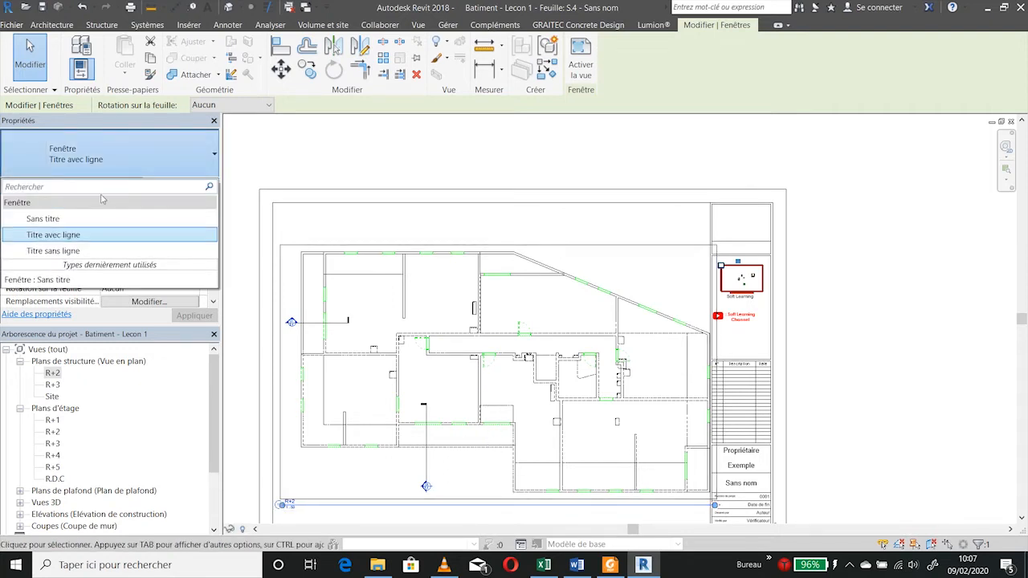
left_click(89, 221)
left_click(917, 345)
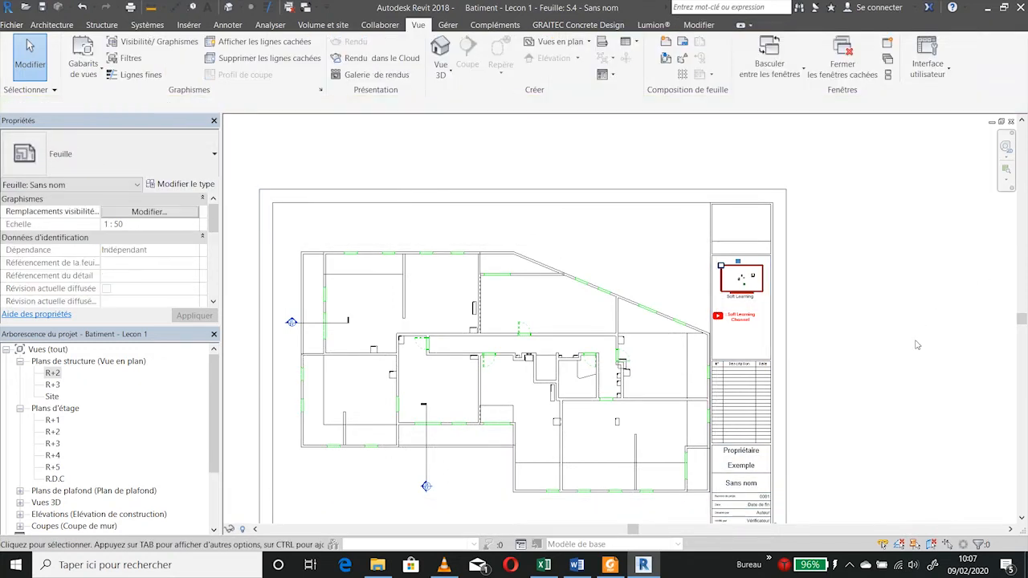
- Nudge the R+2 viewport to the left on the sheet until it clears the title block column
middle_click_drag(921, 398, 923, 323)
left_click(557, 319)
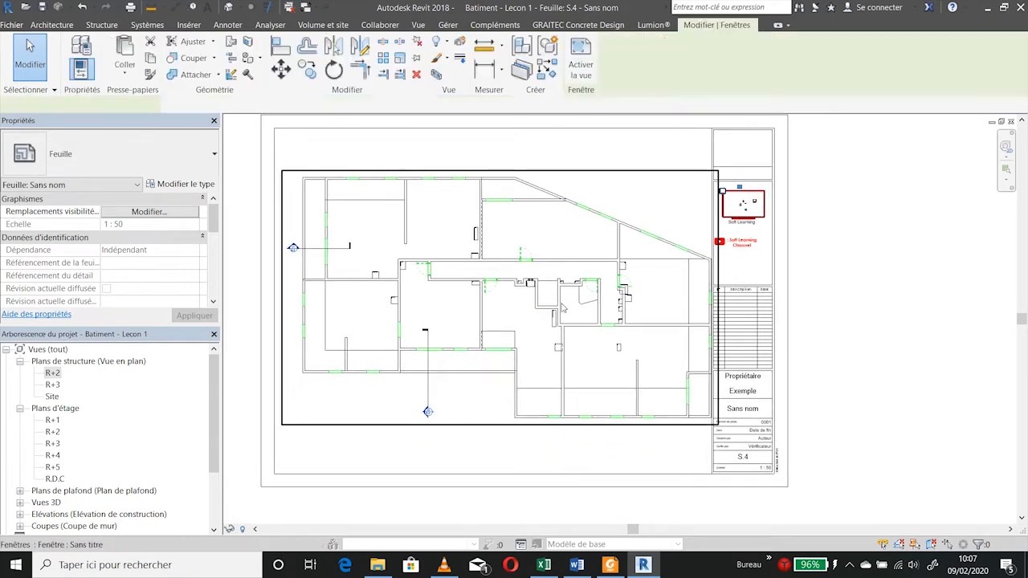
key("Left")
key("Left")
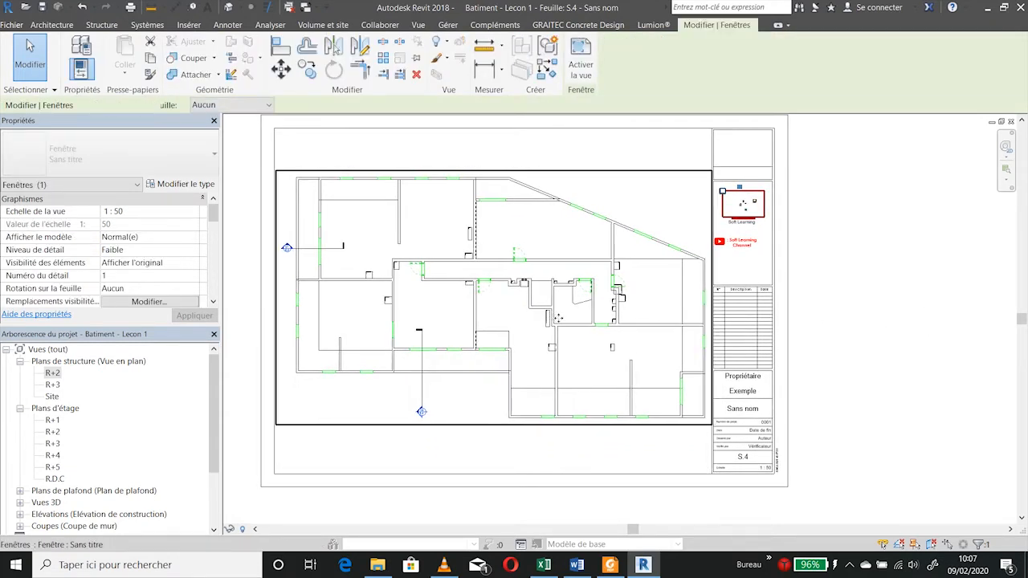
left_click(864, 287)
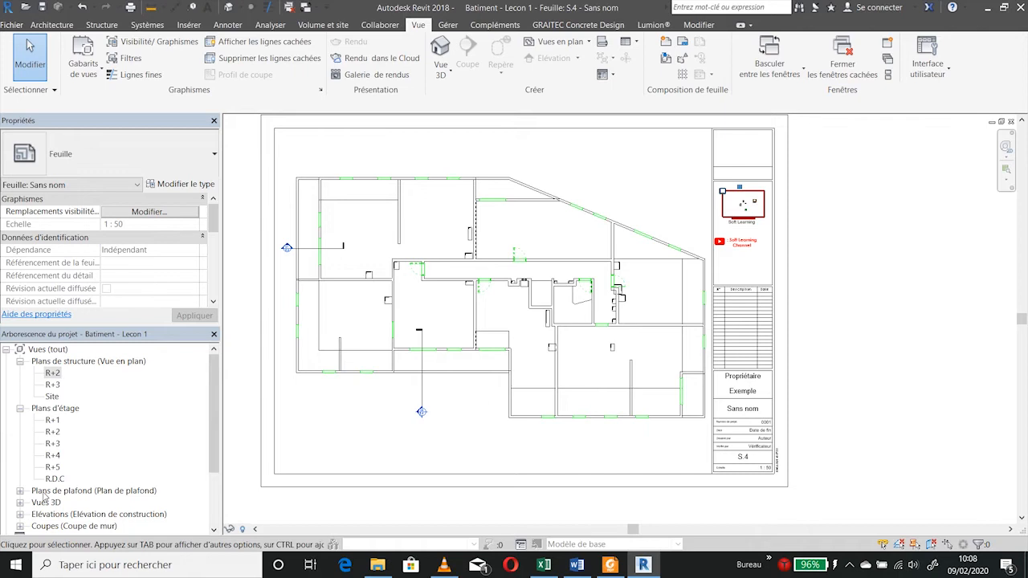
- Place the R+3 ceiling plan on sheet S.4, aligned over the R+2 structural plan
left_click(20, 491)
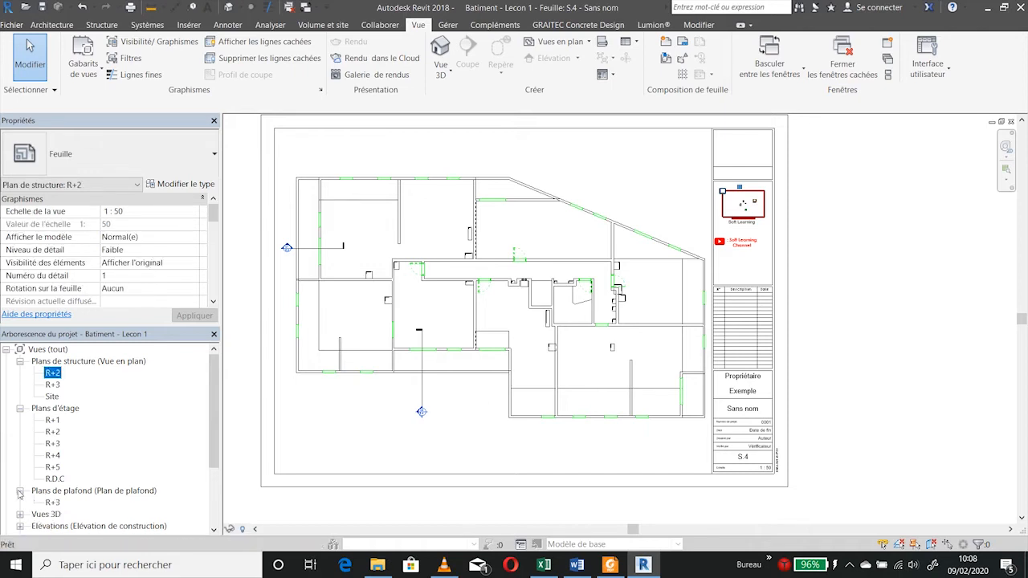
left_click(52, 502)
left_click_drag(56, 508, 480, 277)
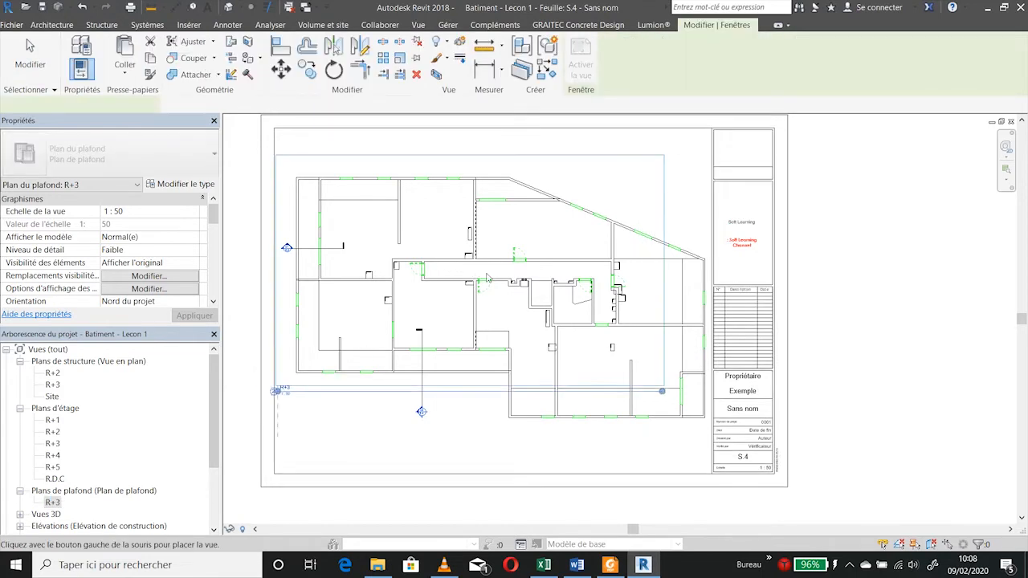
left_click(502, 291)
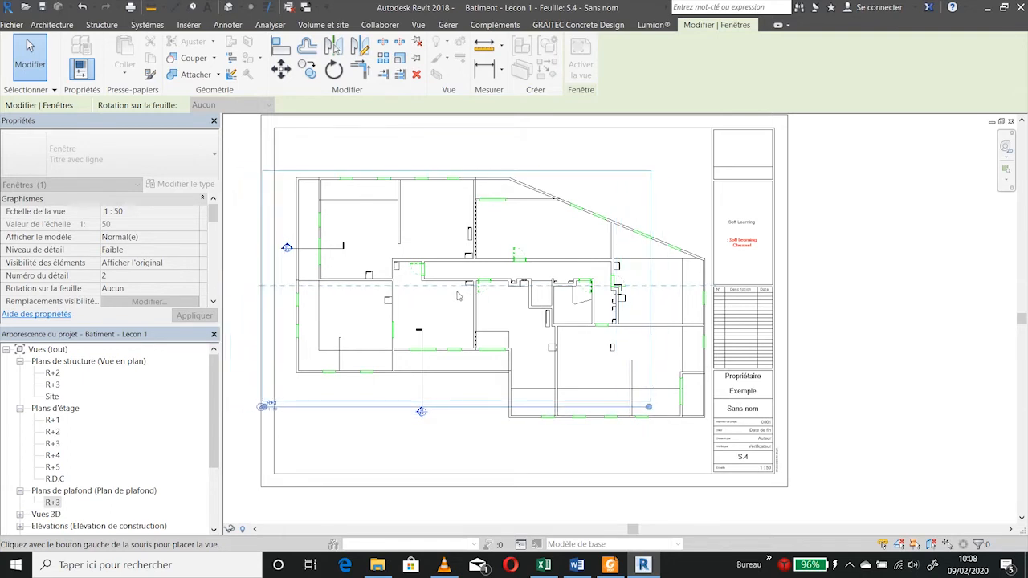
left_click(498, 293)
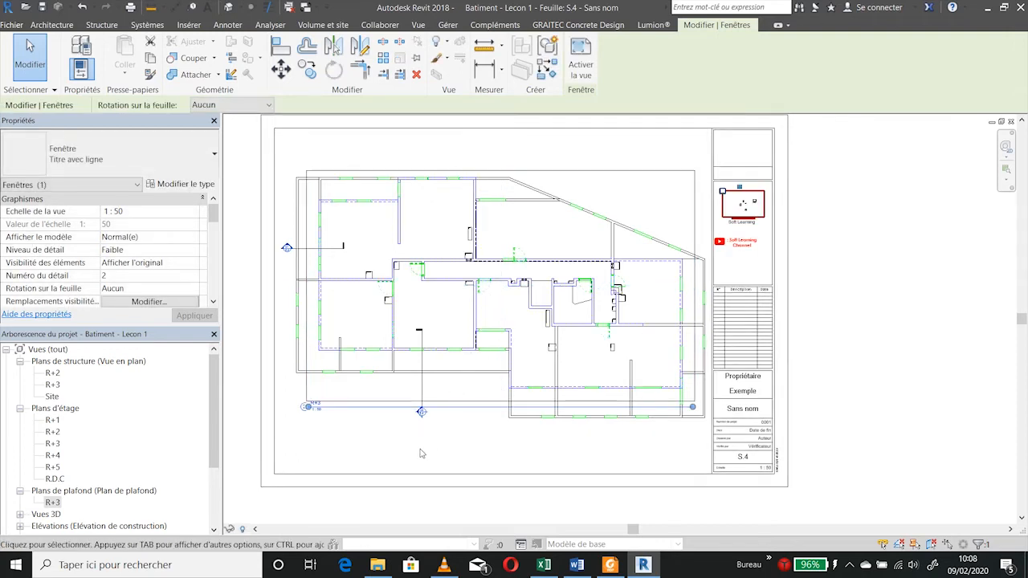
- Change the R+3 viewport's type to Sans titre so the overlaid plan has no view title
scroll(385, 446, "up", 3)
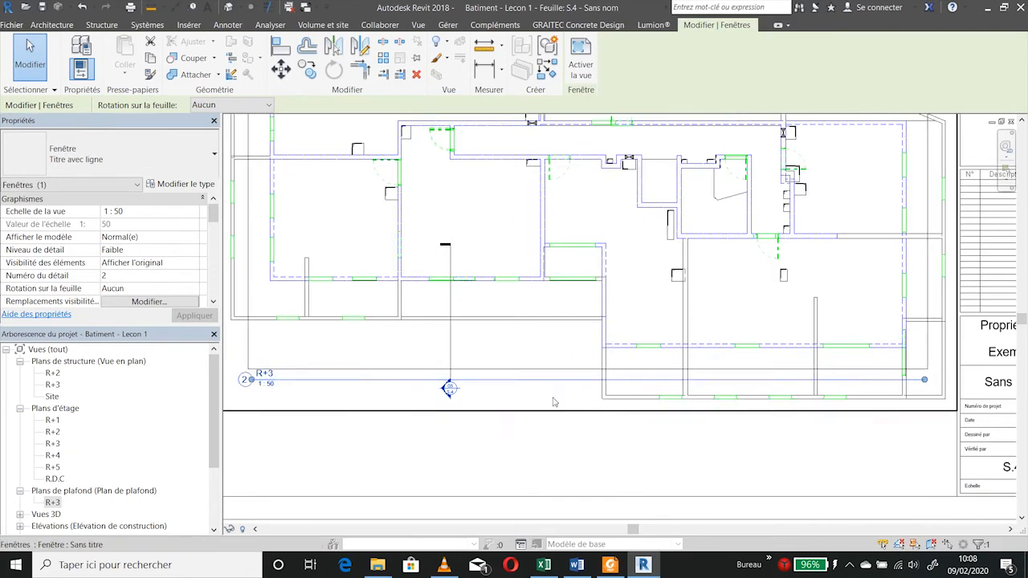
scroll(549, 396, "down", 3)
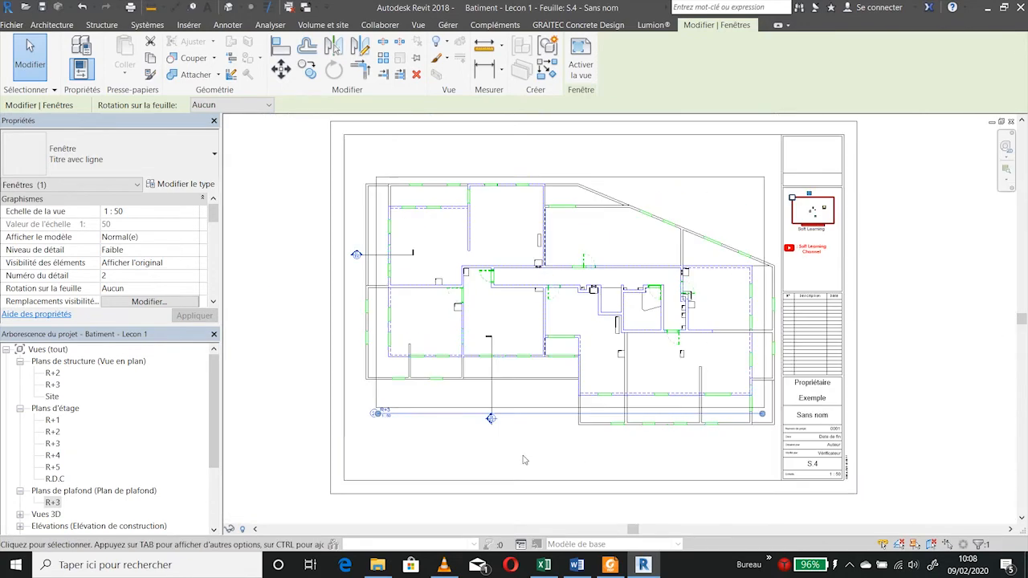
left_click(117, 159)
left_click(49, 218)
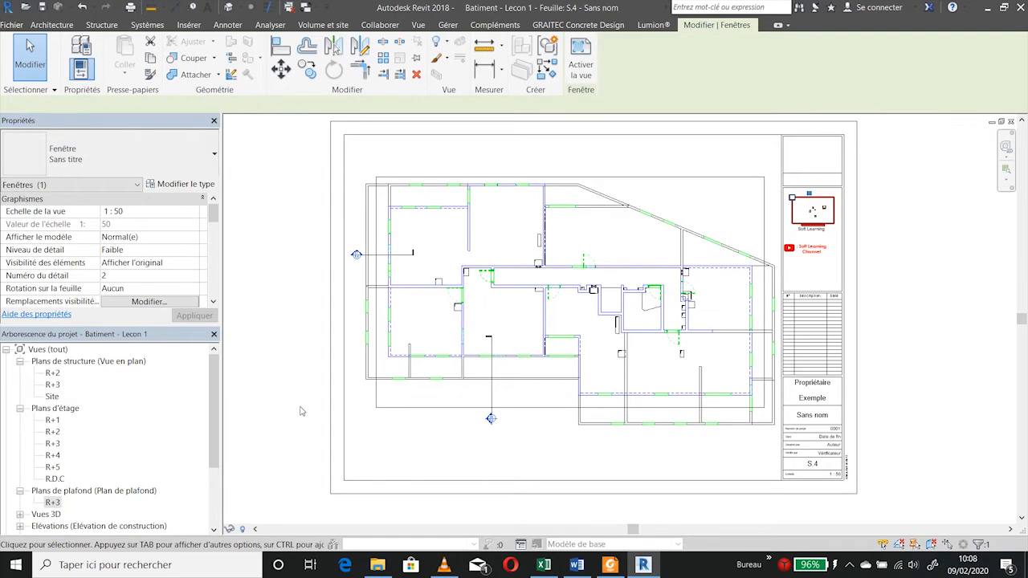
left_click(301, 414)
scroll(271, 291, "up", 3)
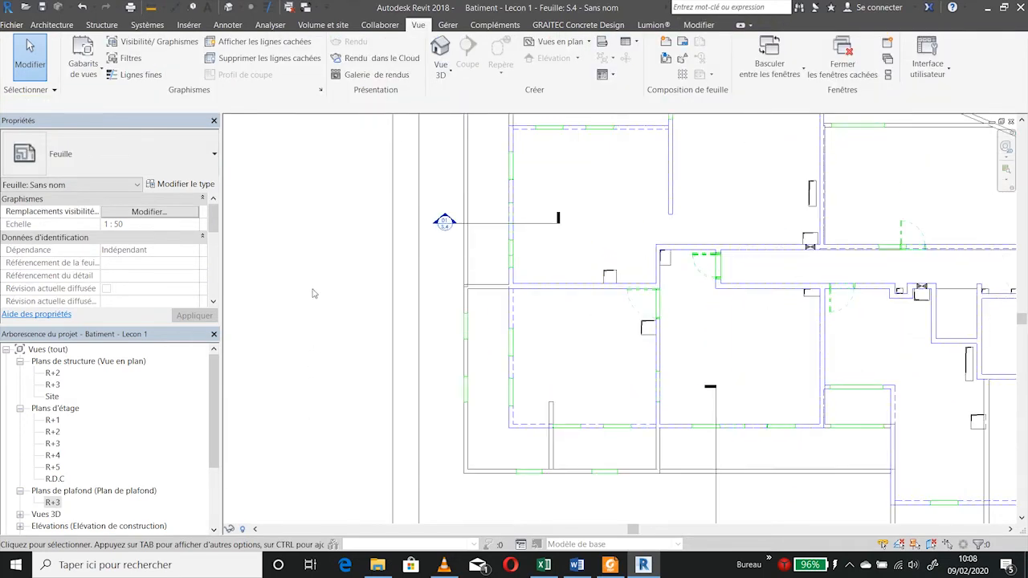
middle_click_drag(325, 276, 261, 460)
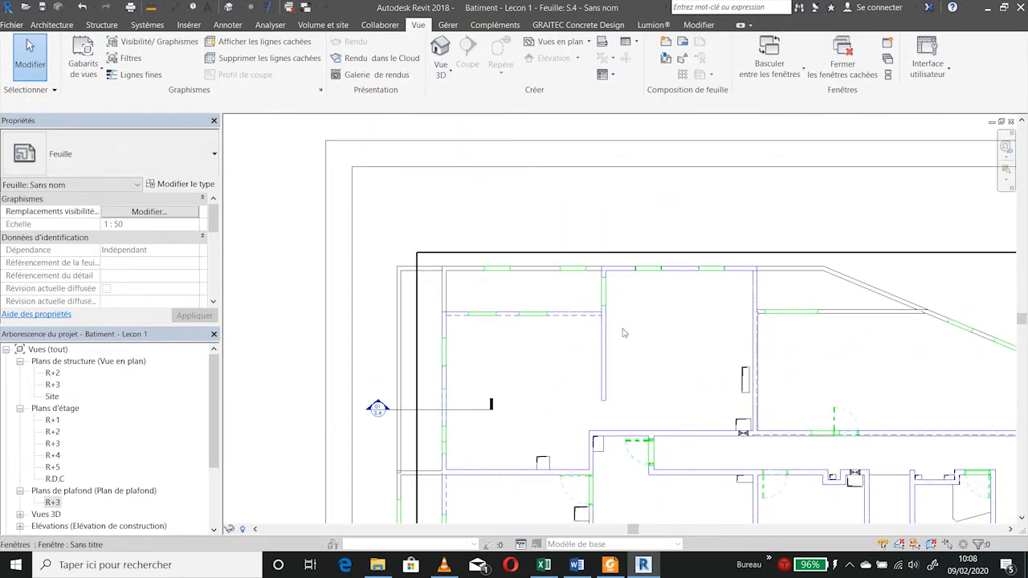
middle_click_drag(413, 275, 333, 271)
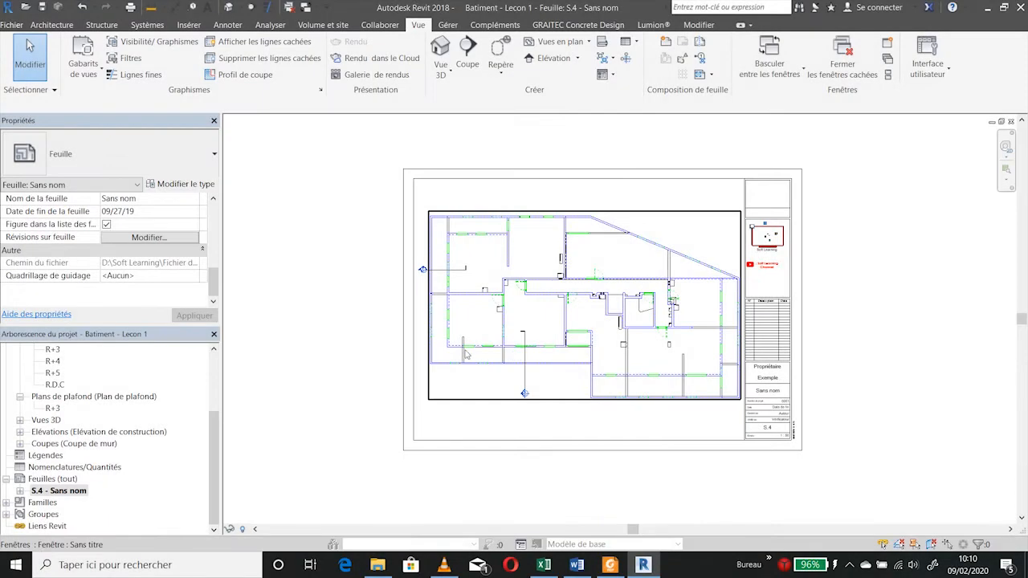
- Open the R+3 ceiling plan and examine its walls, windows and doors up close
double_click(52, 408)
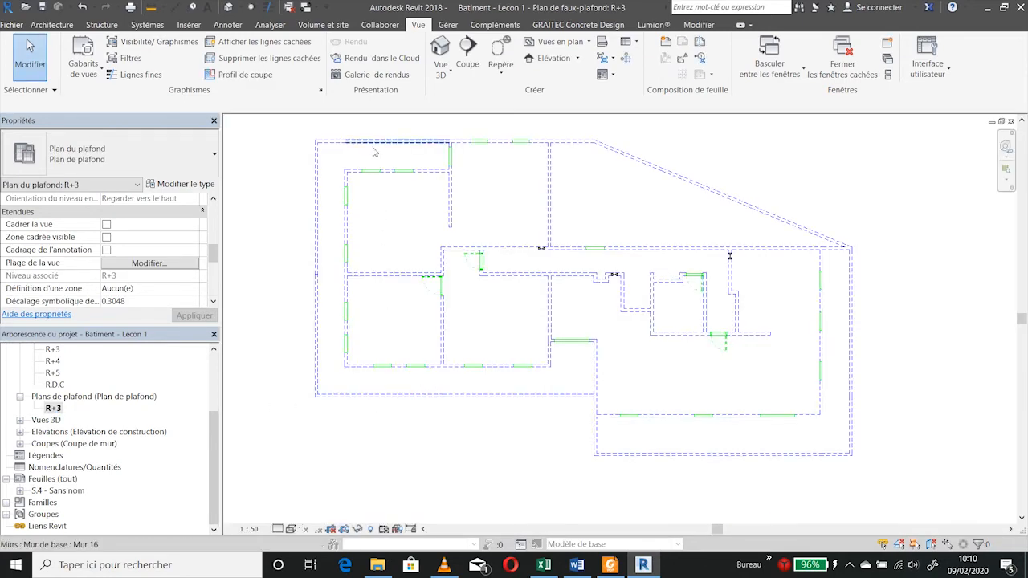
scroll(397, 149, "up", 3)
scroll(409, 267, "down", 3)
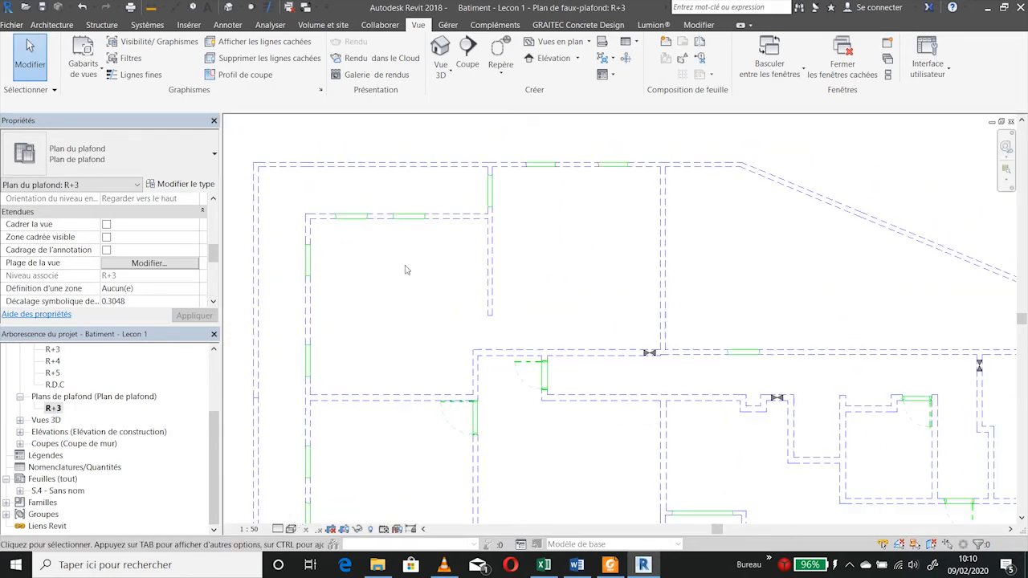
scroll(399, 231, "up", 3)
scroll(399, 230, "up", 1)
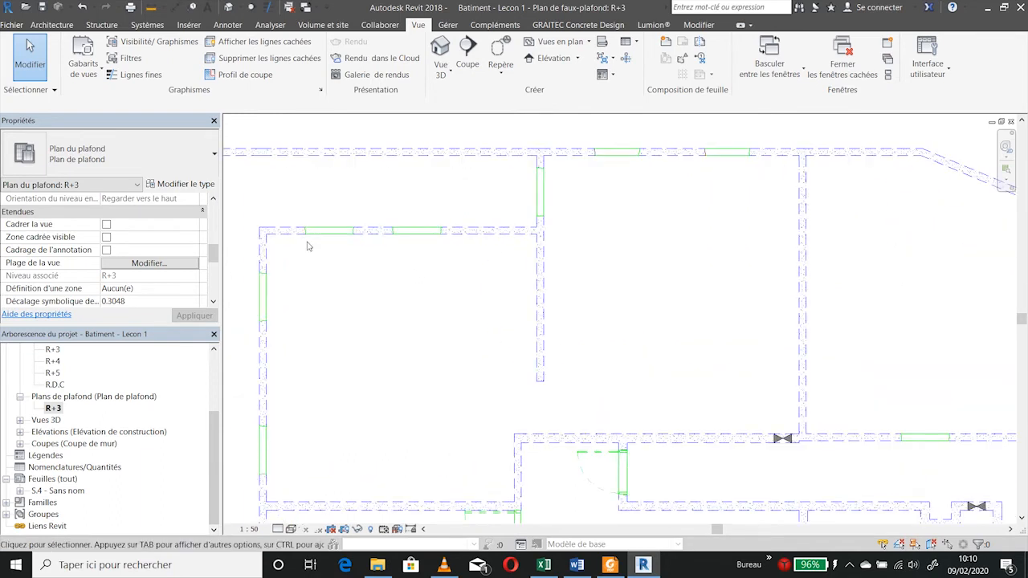
scroll(319, 249, "up", 2)
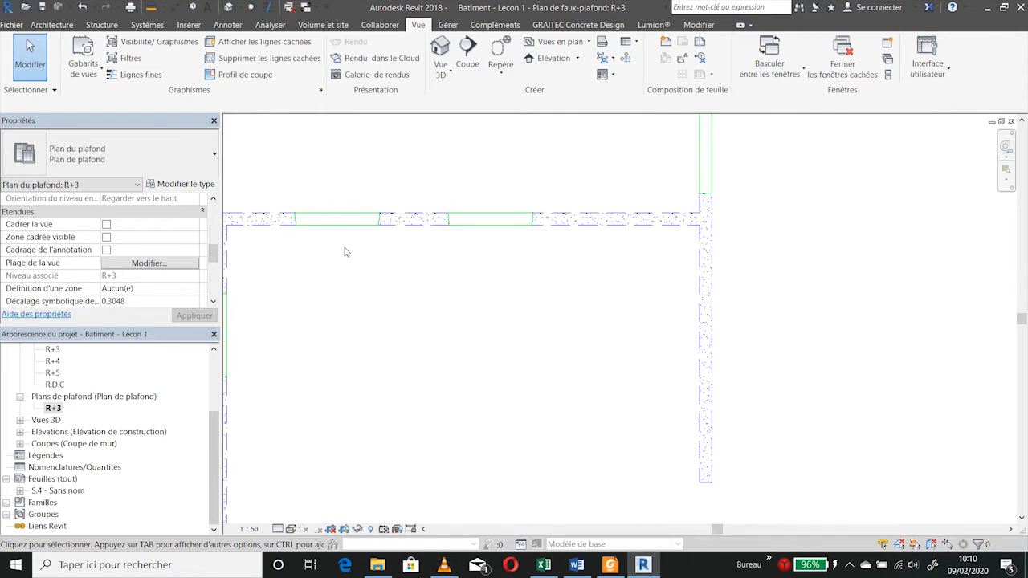
scroll(384, 207, "down", 4)
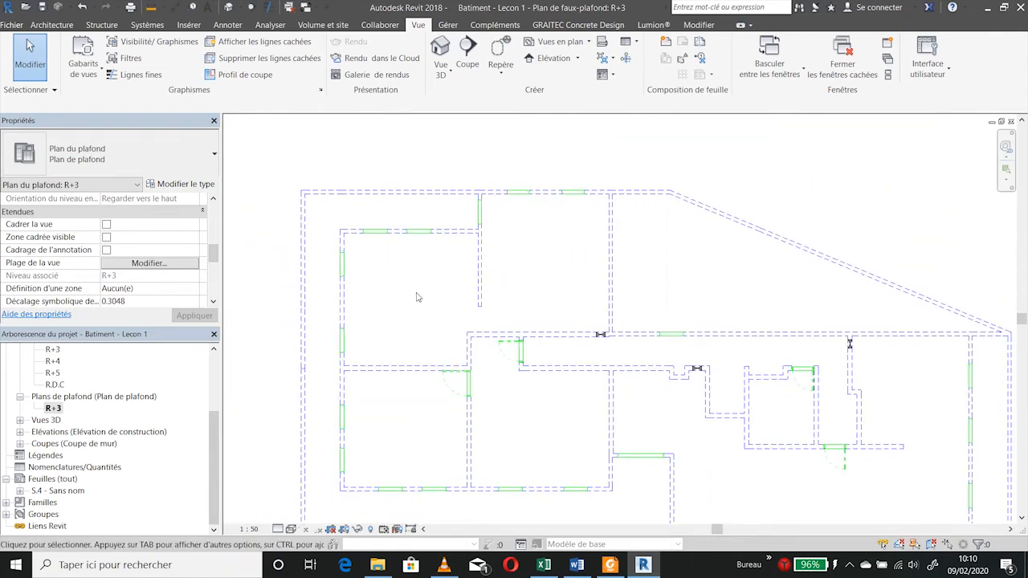
scroll(509, 397, "up", 3)
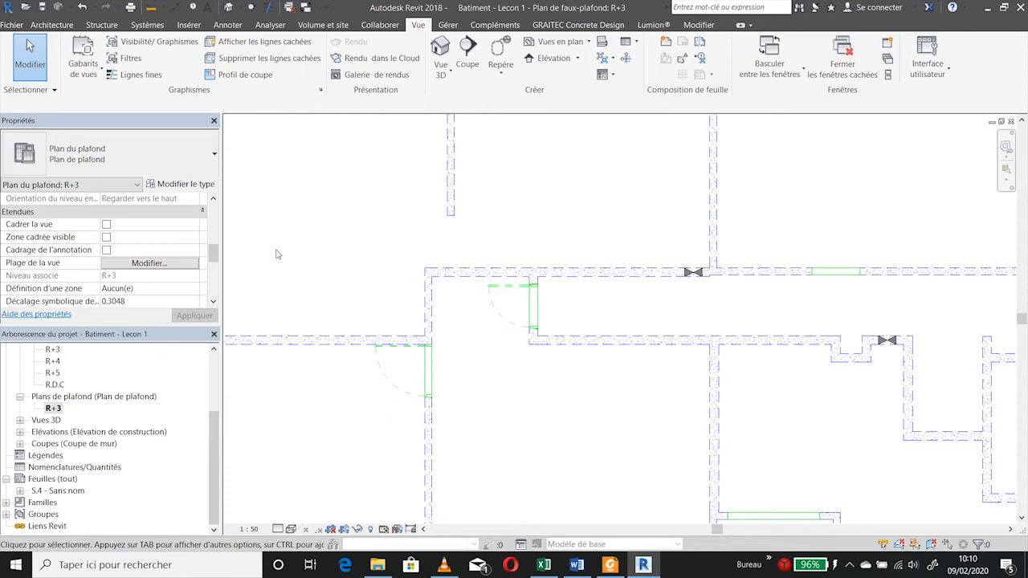
- Hide the Fenêtres and Portes model categories in the R+3 ceiling plan's visibility/graphics overrides
key("v")
key("g")
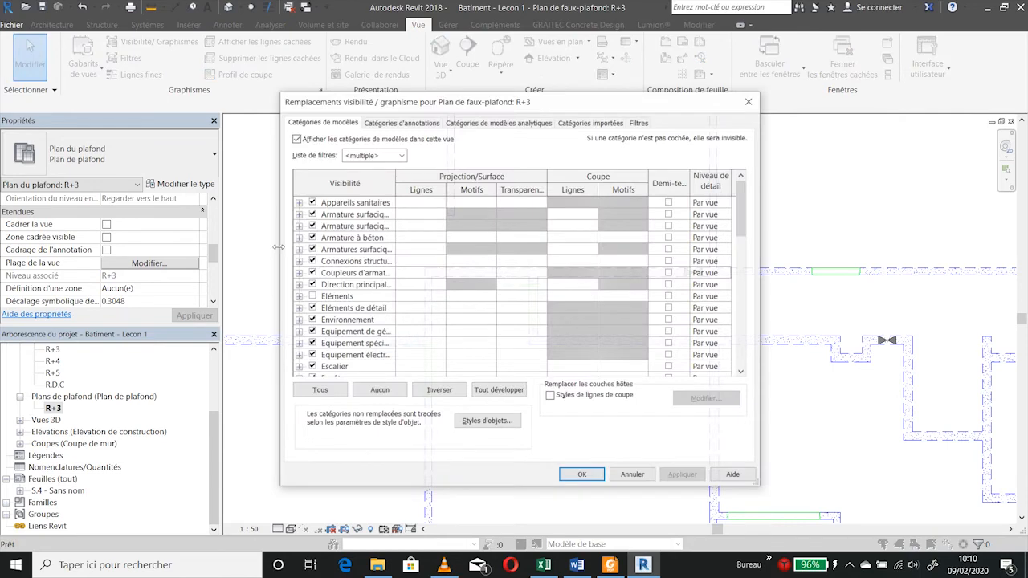
scroll(317, 359, "down", 2)
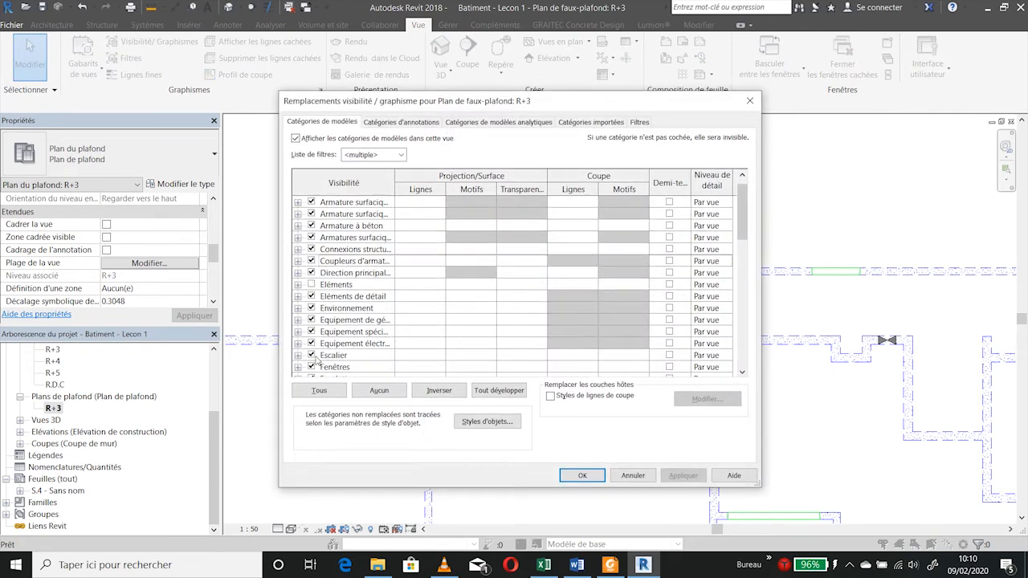
left_click(311, 331)
scroll(323, 337, "down", 5)
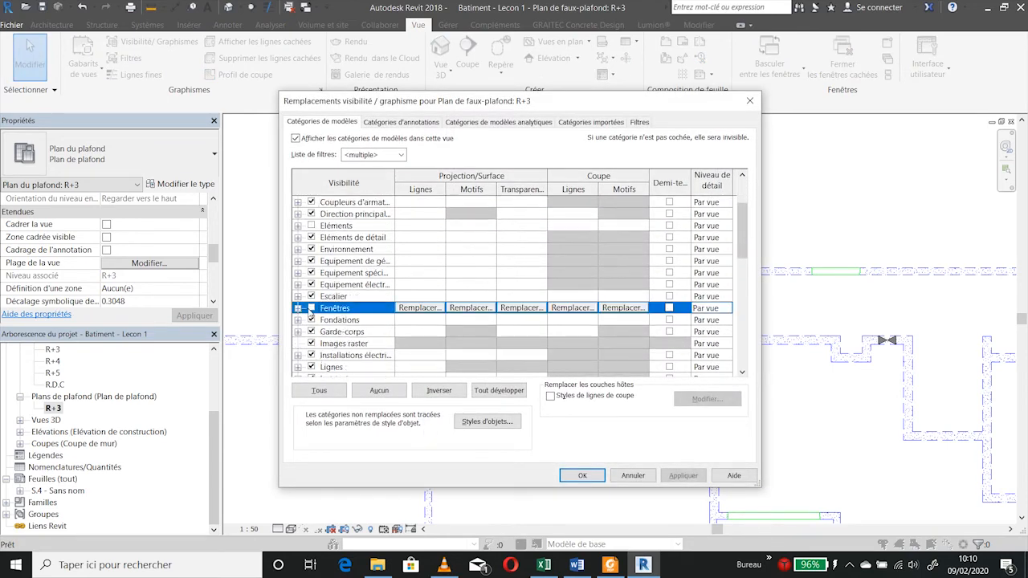
scroll(321, 345, "down", 3)
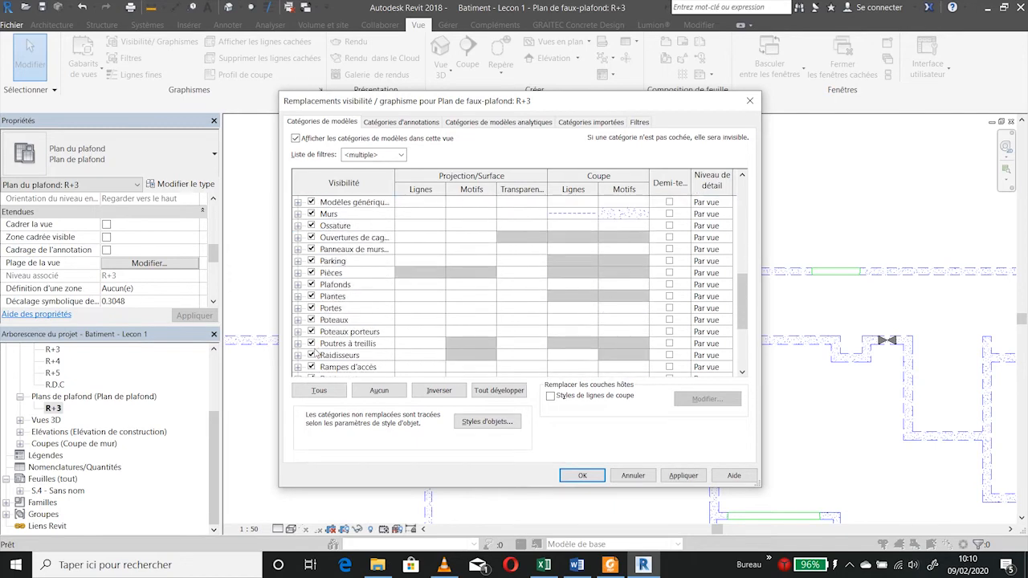
scroll(317, 354, "down", 1)
left_click(345, 296)
left_click(582, 474)
scroll(472, 234, "down", 4)
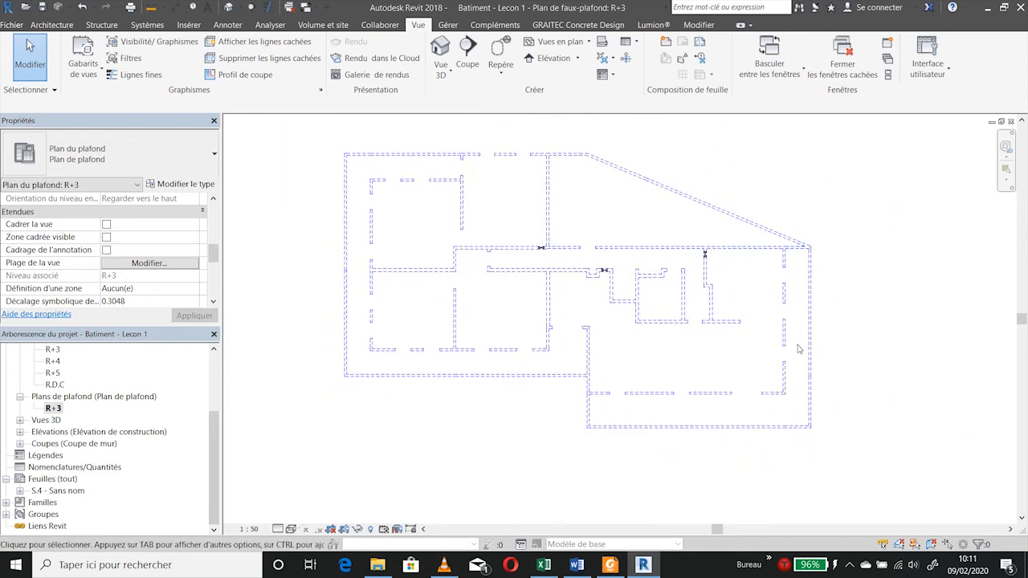
- Open sheet S.4 and examine how the R+3 walls overlay the R+2 plan
double_click(55, 490)
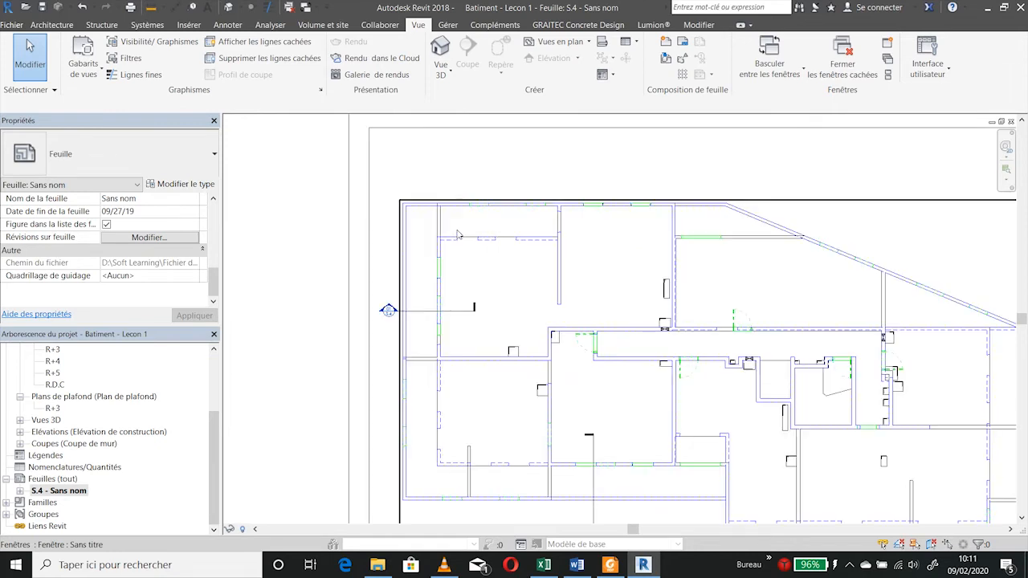
scroll(486, 229, "up", 3)
scroll(473, 242, "up", 2)
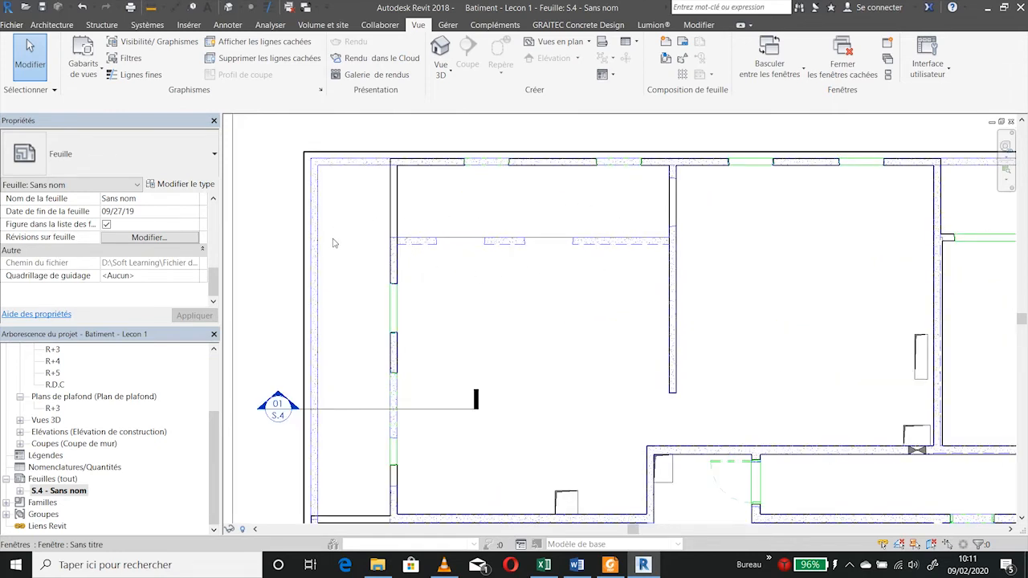
scroll(290, 265, "down", 3)
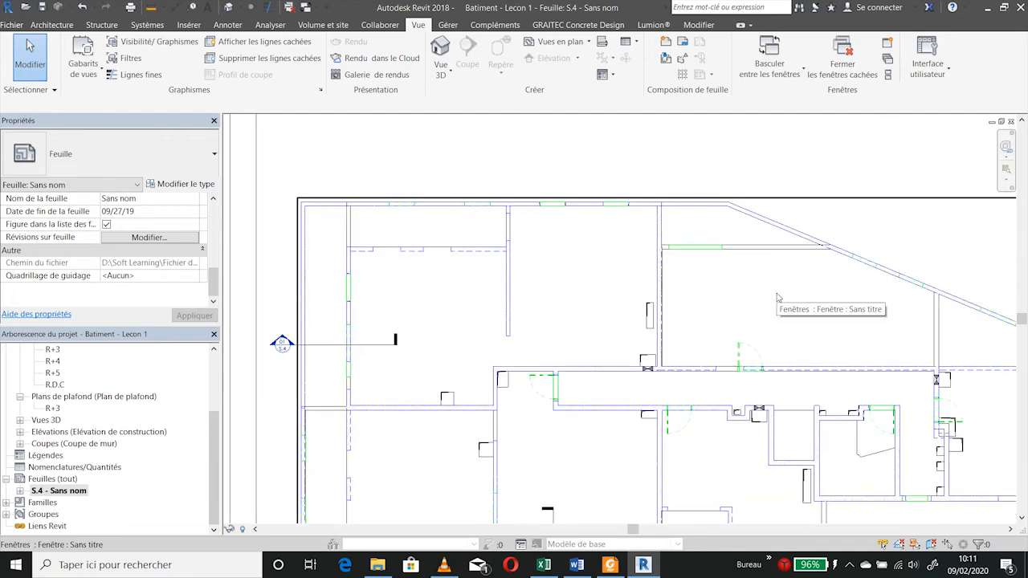
scroll(328, 276, "up", 3)
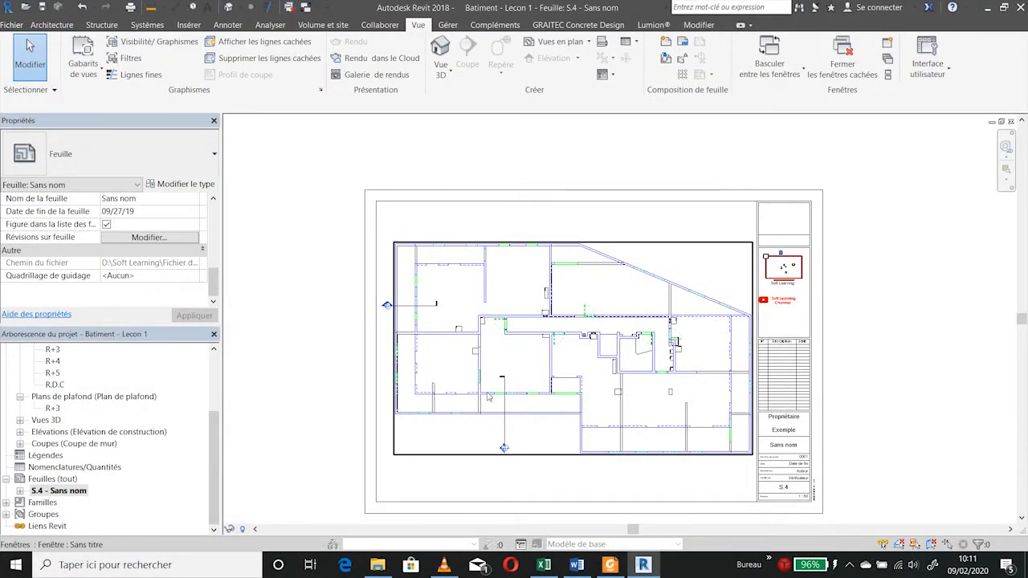
- Compare the overlay on sheet S.4 with the separate R+2 structural plan and R+3 ceiling plan, and return to the sheet
scroll(497, 394, "up", 3)
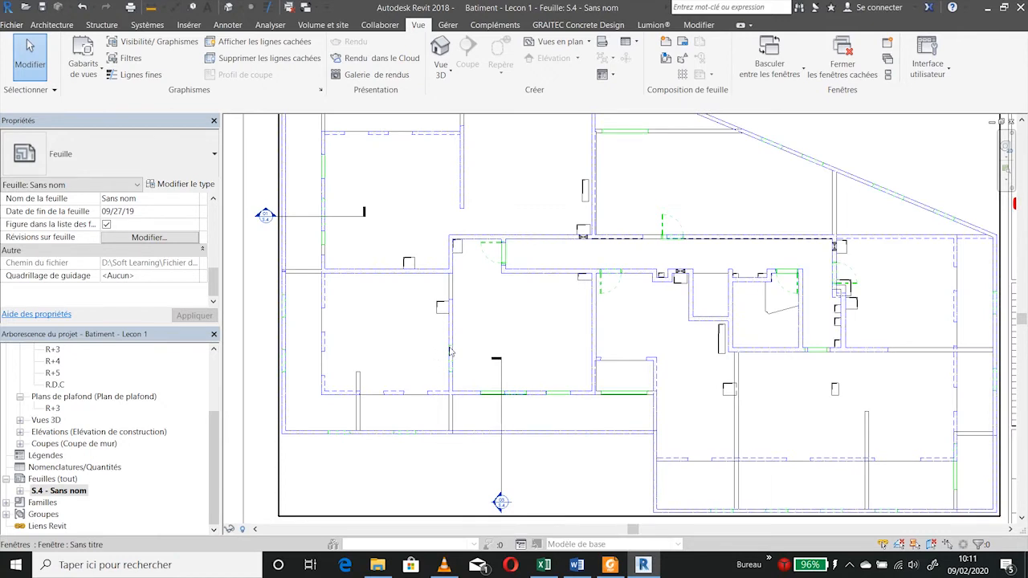
scroll(440, 351, "down", 3)
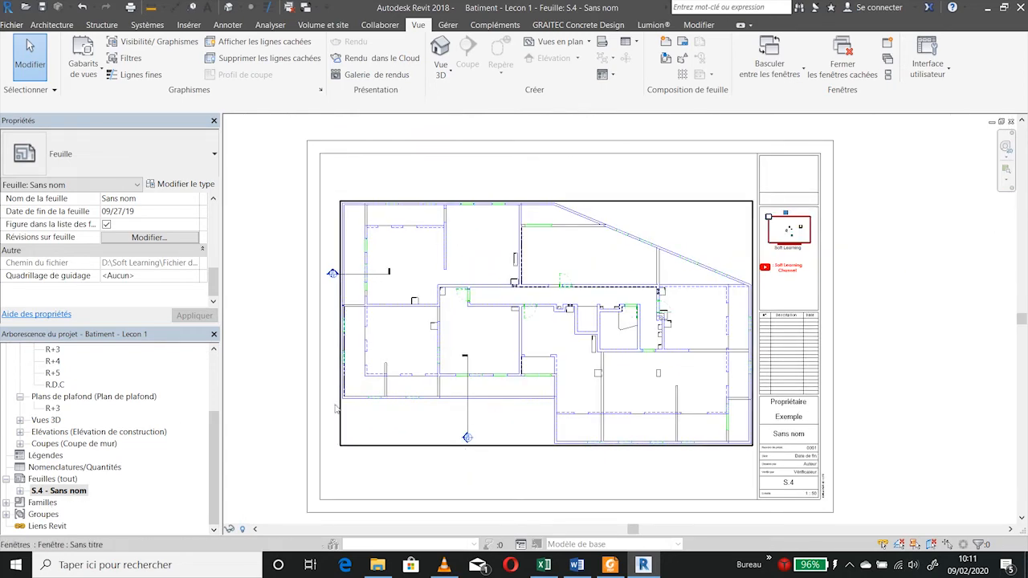
scroll(211, 411, "up", 3)
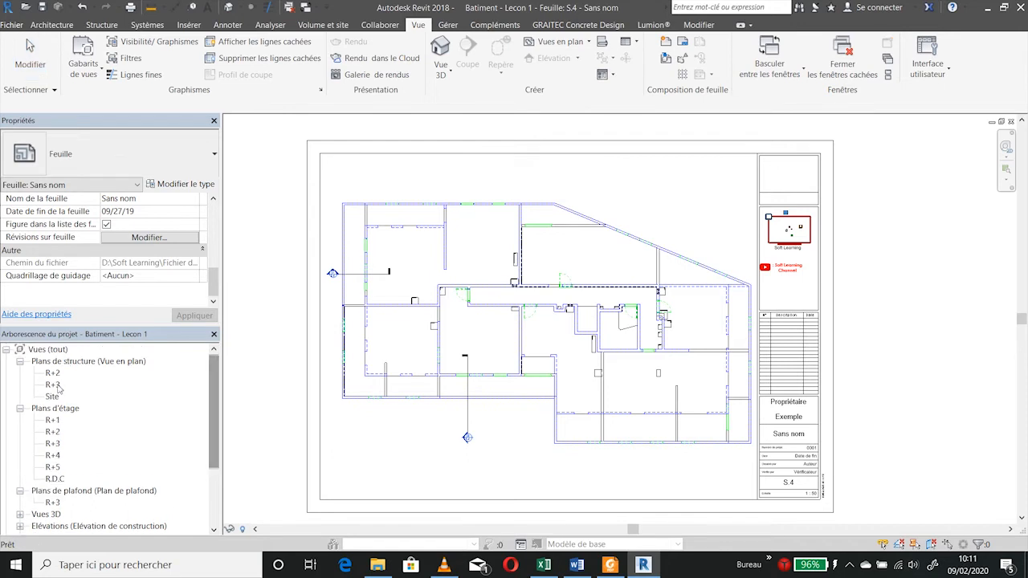
double_click(52, 374)
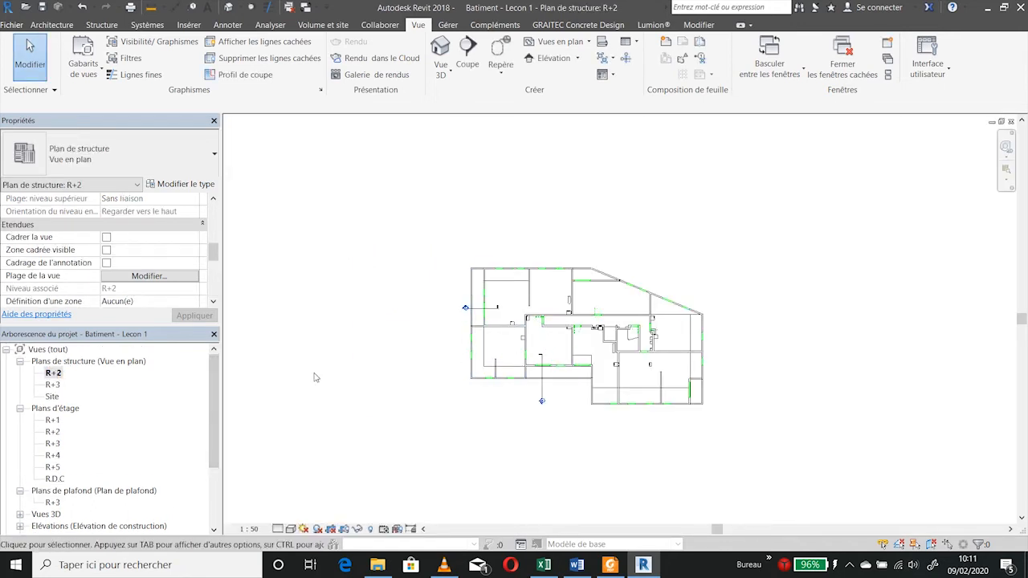
double_click(53, 502)
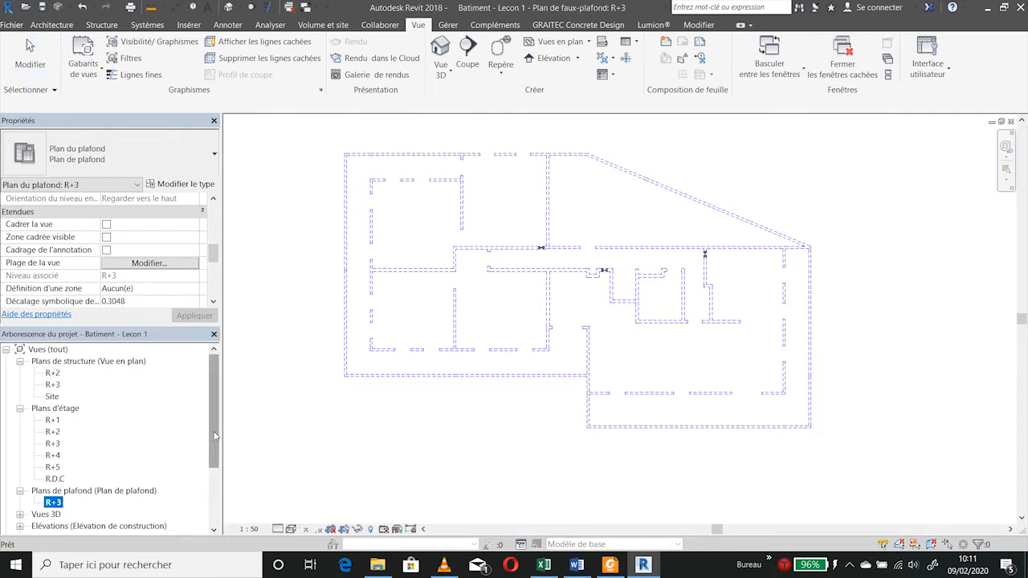
scroll(79, 488, "down", 3)
double_click(56, 490)
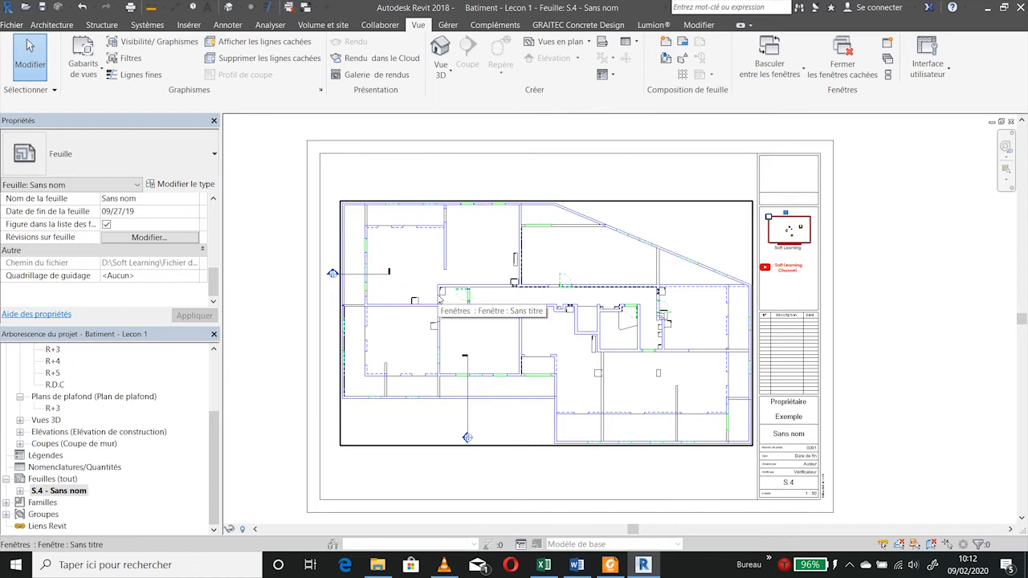
- Activate the R+3 ceiling plan viewport on sheet S.4 and examine its dashed walls over the R+2 plan
scroll(366, 276, "up", 2)
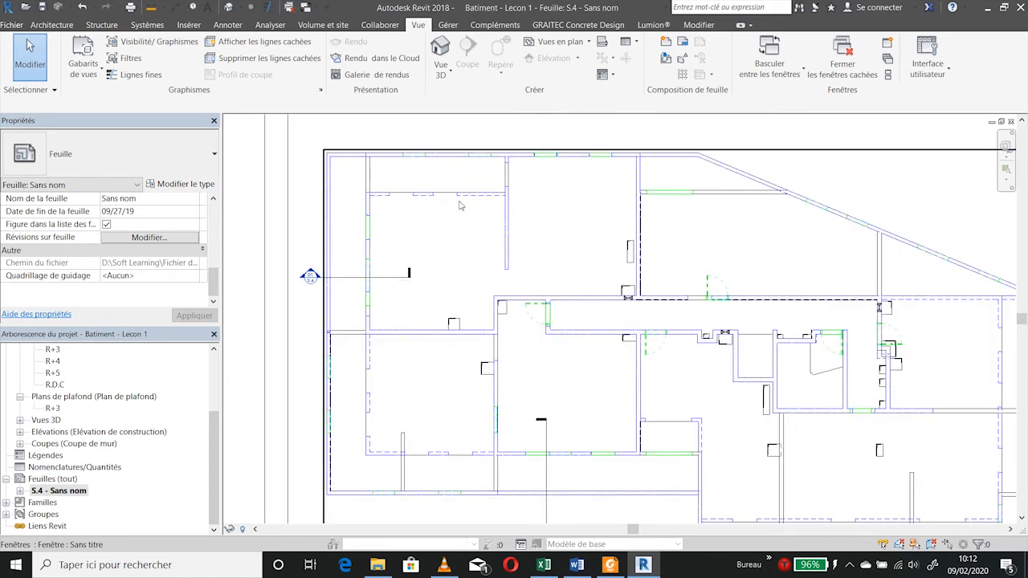
scroll(445, 208, "down", 2)
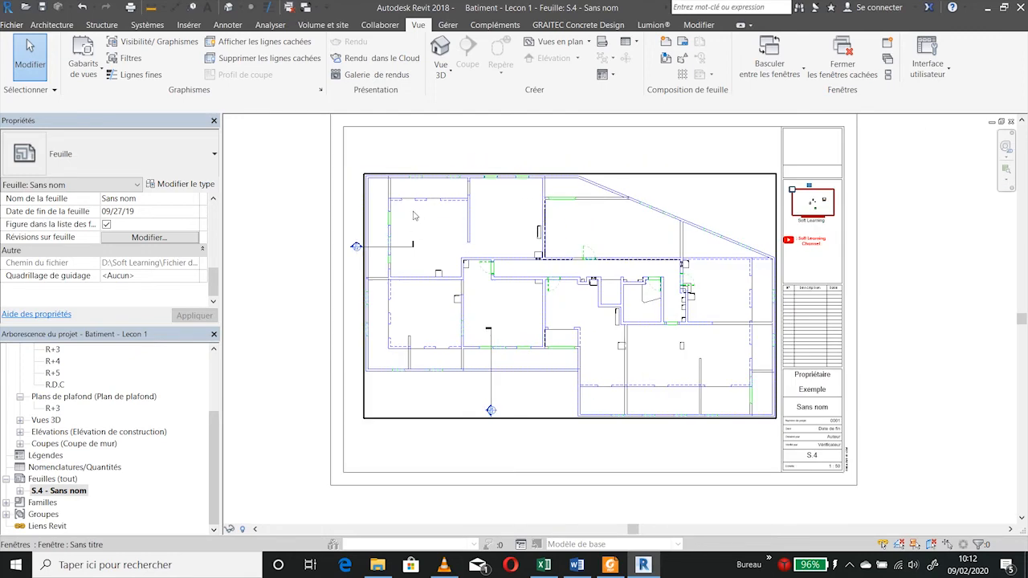
scroll(474, 216, "up", 3)
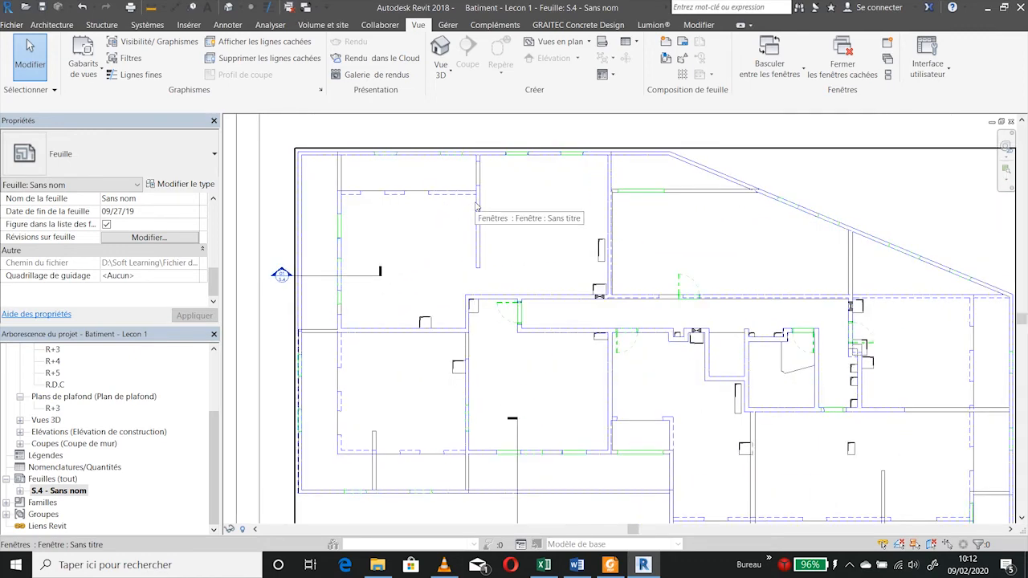
left_click(564, 209)
double_click(564, 210)
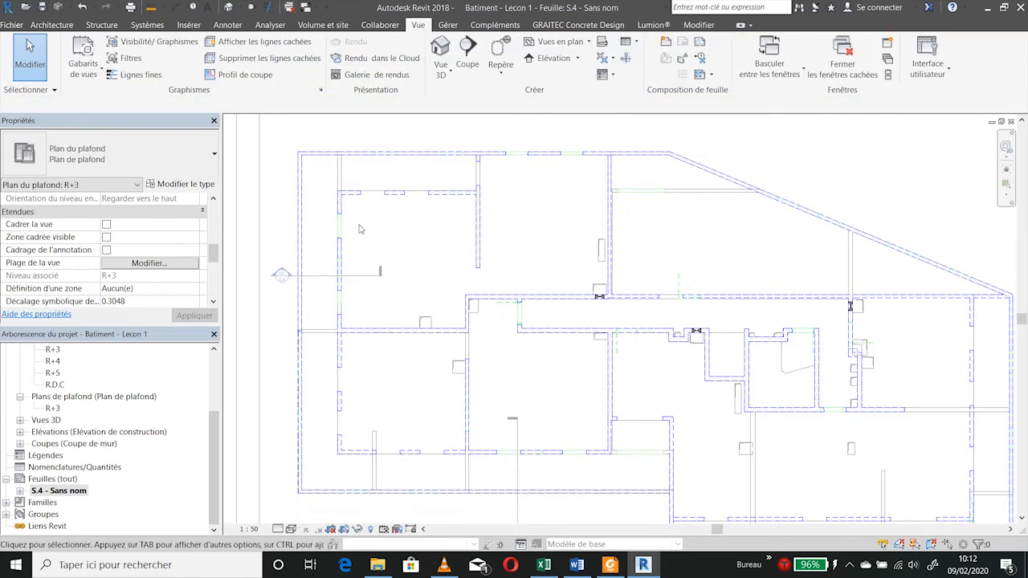
scroll(336, 165, "up", 3)
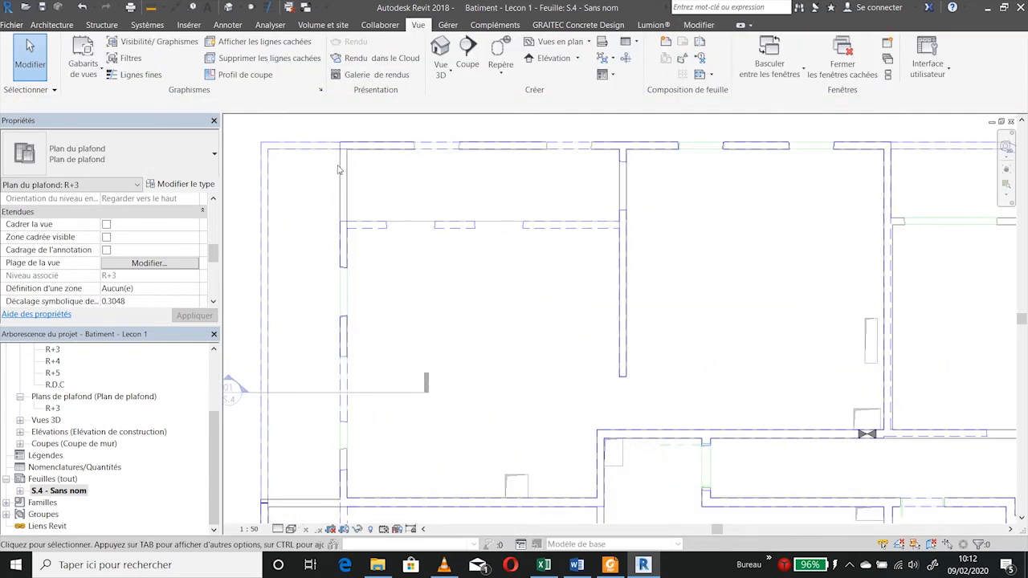
scroll(345, 193, "up", 2)
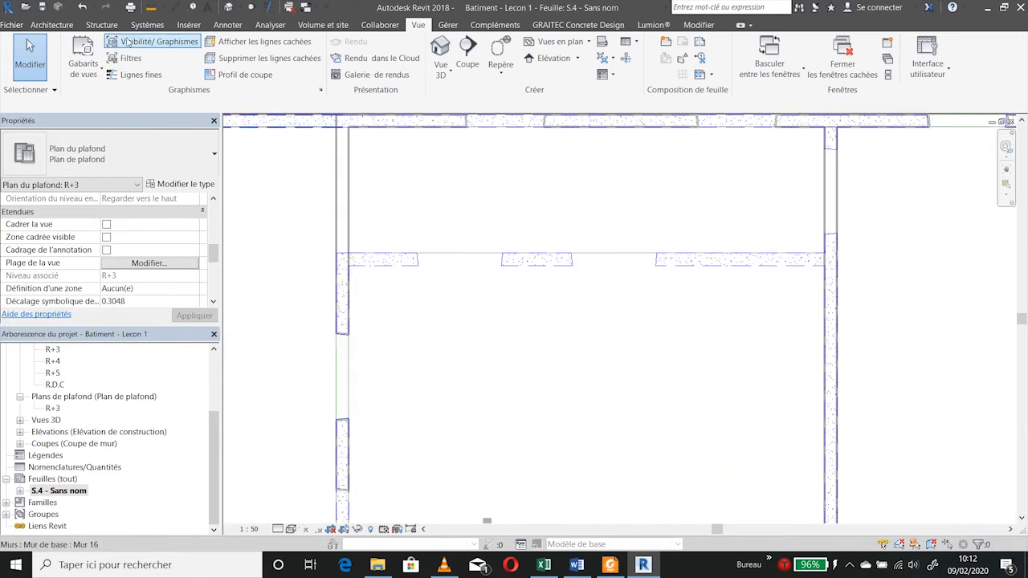
left_click(228, 25)
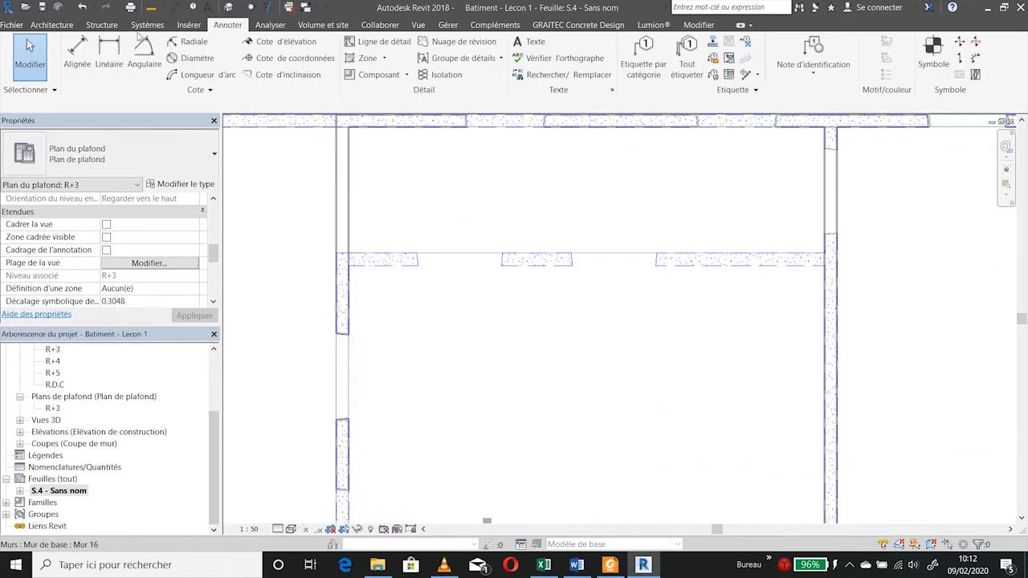
left_click(73, 50)
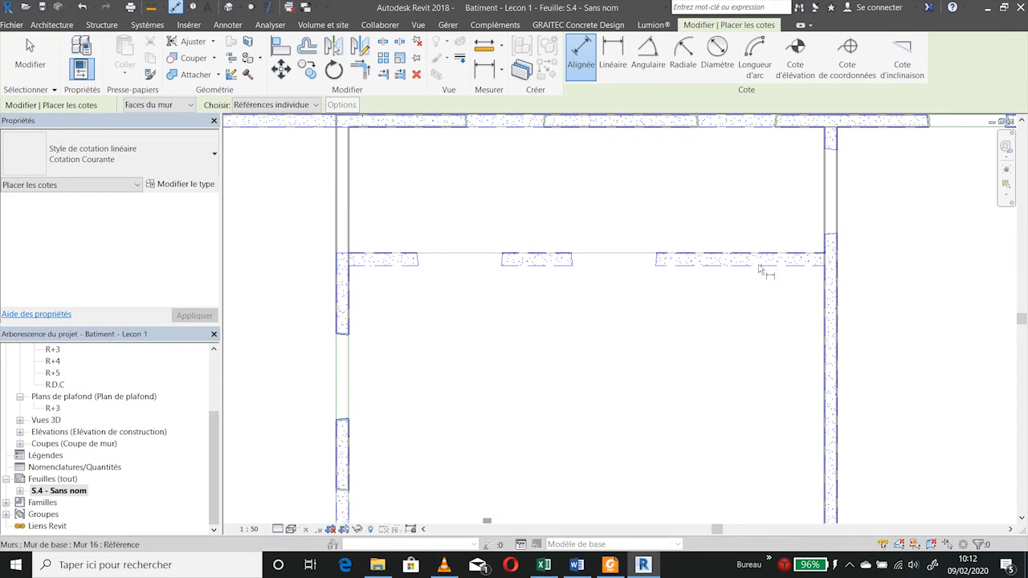
scroll(374, 197, "down", 3)
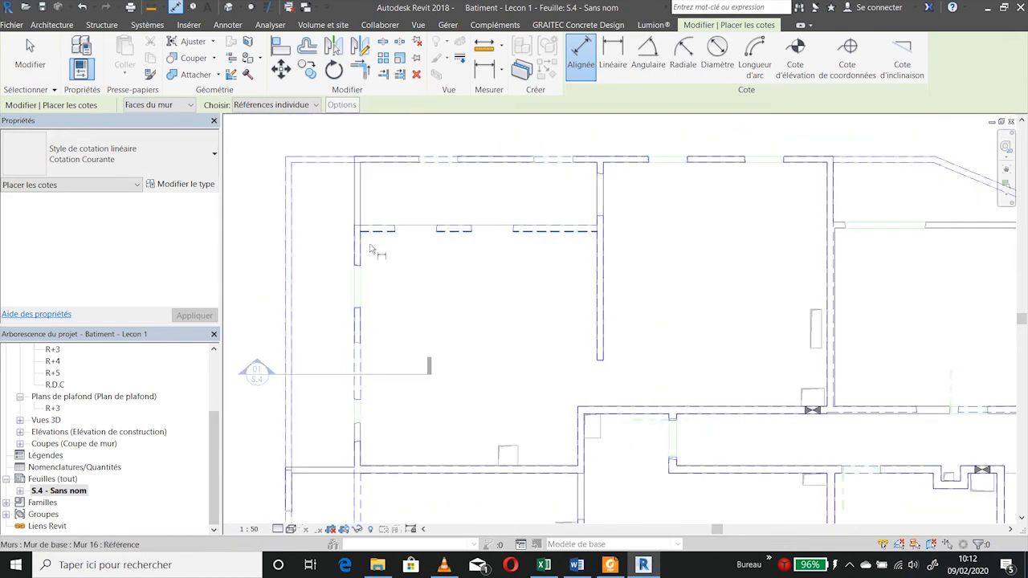
scroll(292, 258, "up", 3)
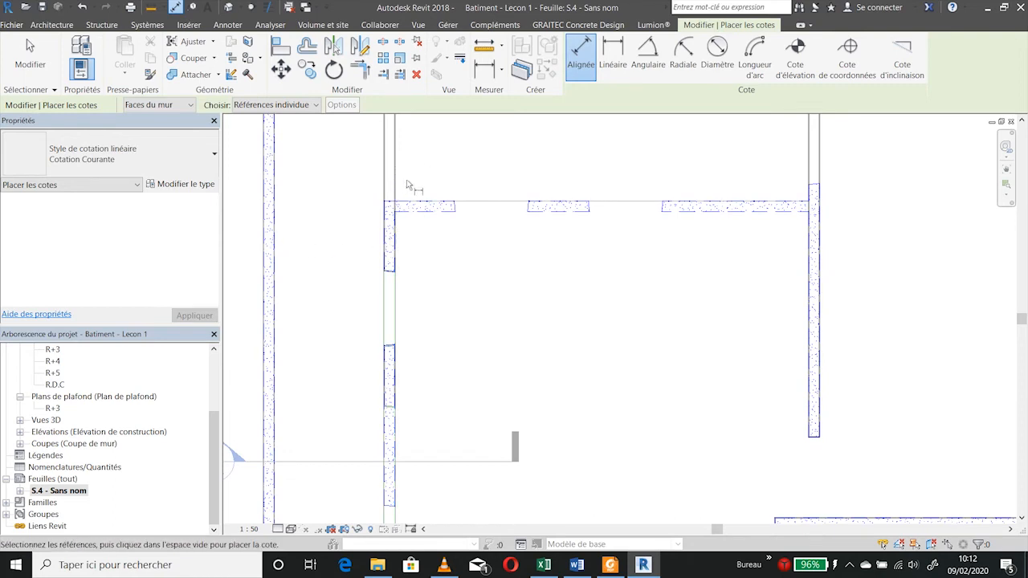
scroll(407, 193, "down", 2)
key("Escape")
key("Escape")
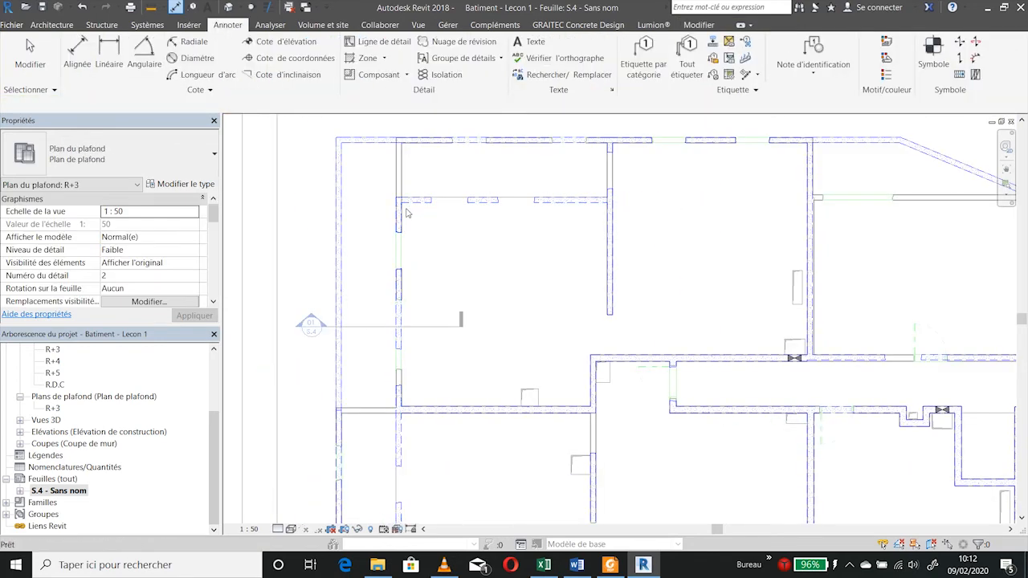
- Deactivate the R+3 ceiling plan viewport and activate the R+2 structural plan viewport on the sheet
scroll(425, 261, "down", 2)
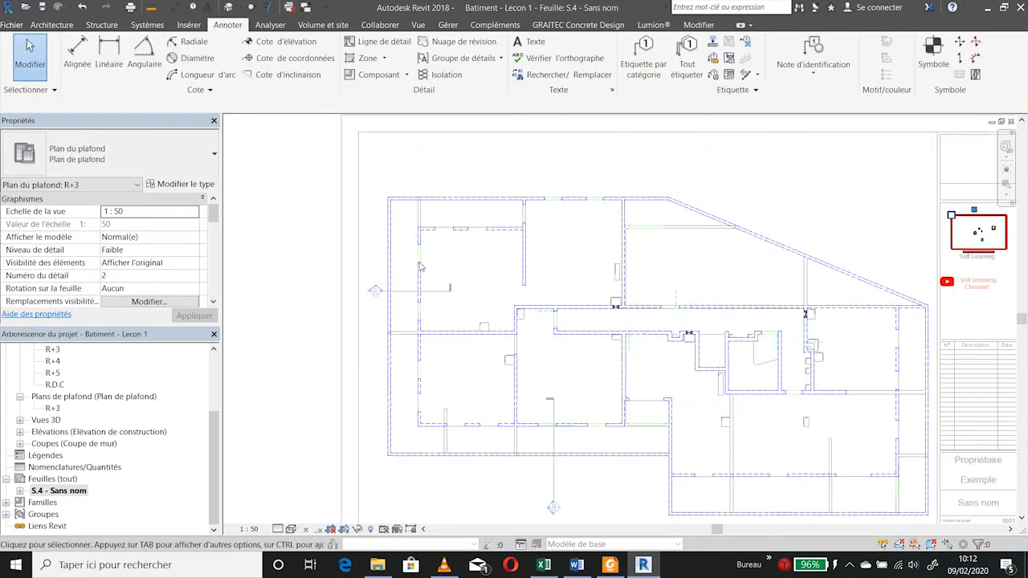
double_click(312, 268)
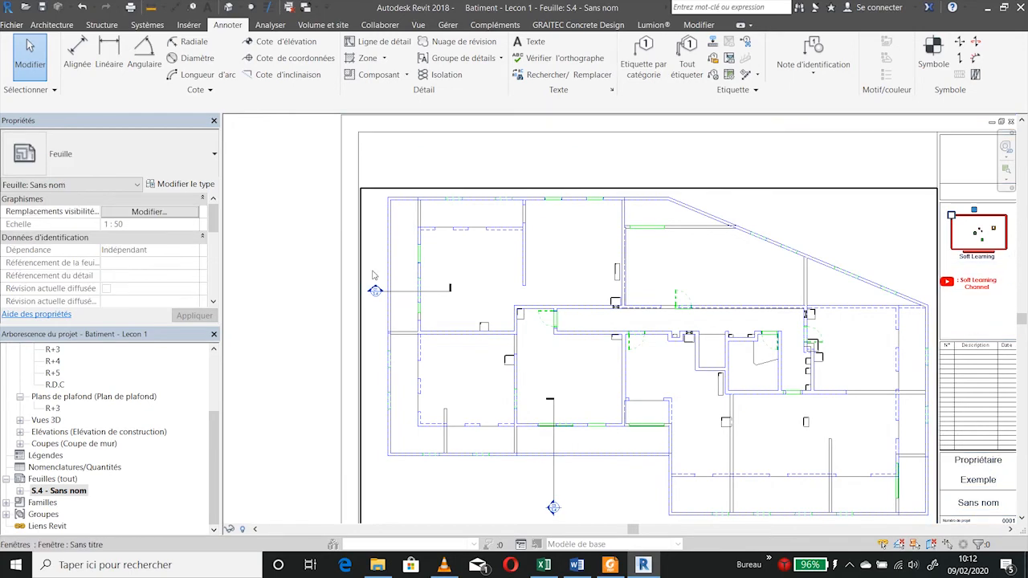
left_click(373, 276)
double_click(391, 275)
scroll(613, 293, "up", 5)
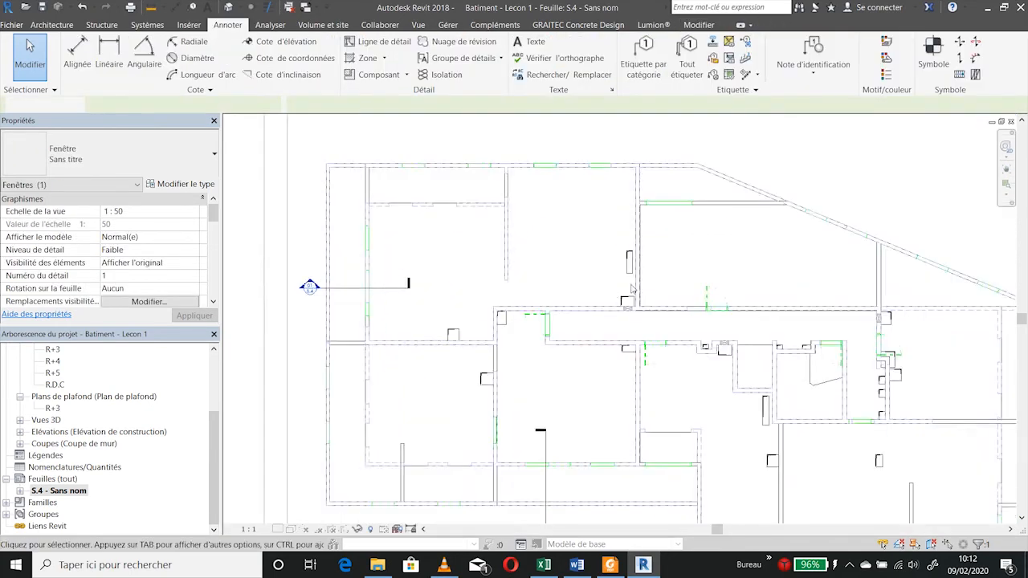
double_click(698, 215)
- Examine the R+2 walls against the R+3 overlay along the slanted wall and lower rooms, and deactivate the viewport
middle_click_drag(686, 256, 610, 358)
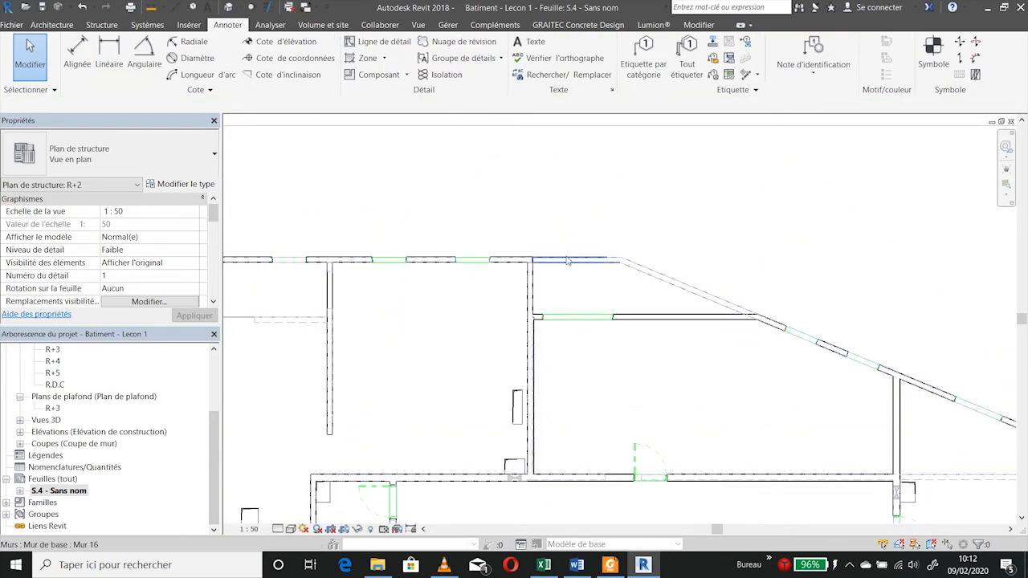
scroll(642, 338, "up", 3)
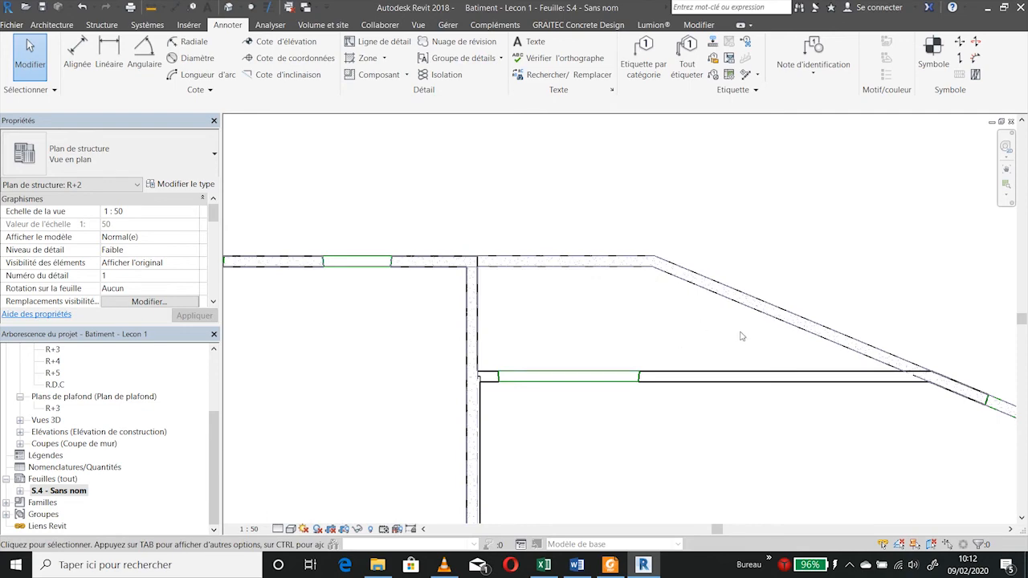
scroll(730, 335, "up", 4)
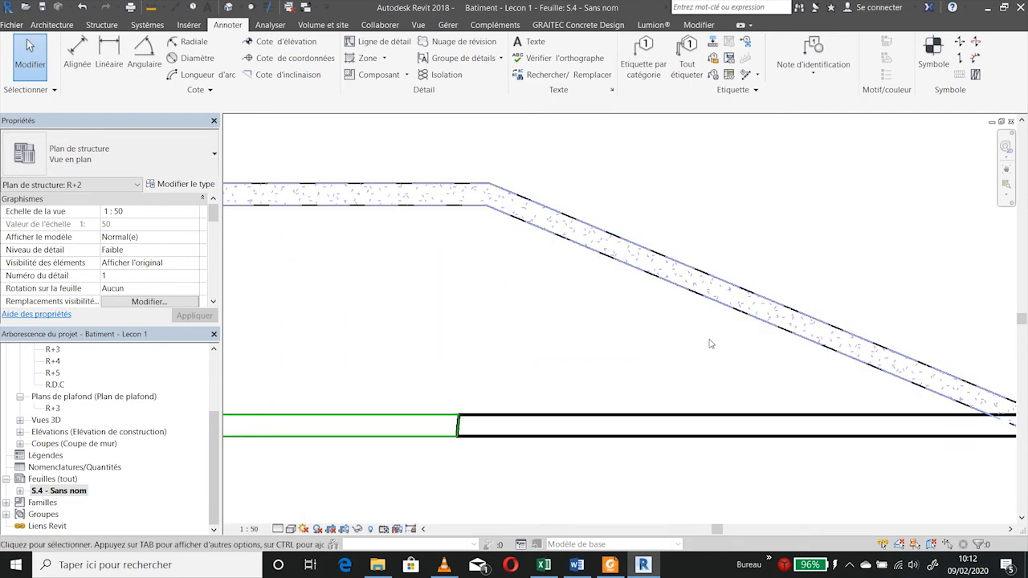
scroll(504, 277, "down", 5)
middle_click_drag(499, 417, 436, 174)
middle_click_drag(655, 451, 624, 280)
scroll(470, 321, "up", 5)
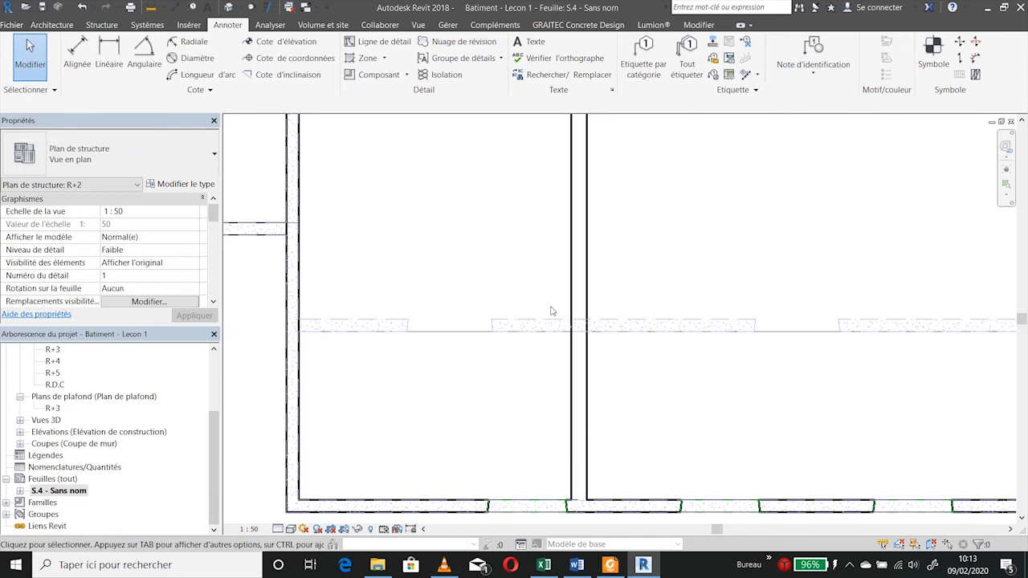
scroll(562, 305, "down", 8)
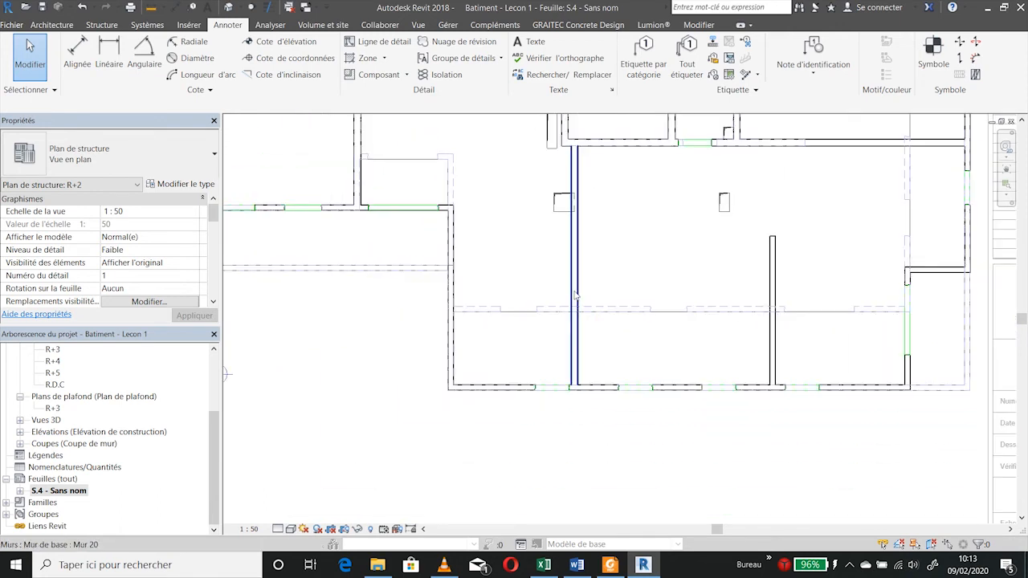
double_click(450, 374)
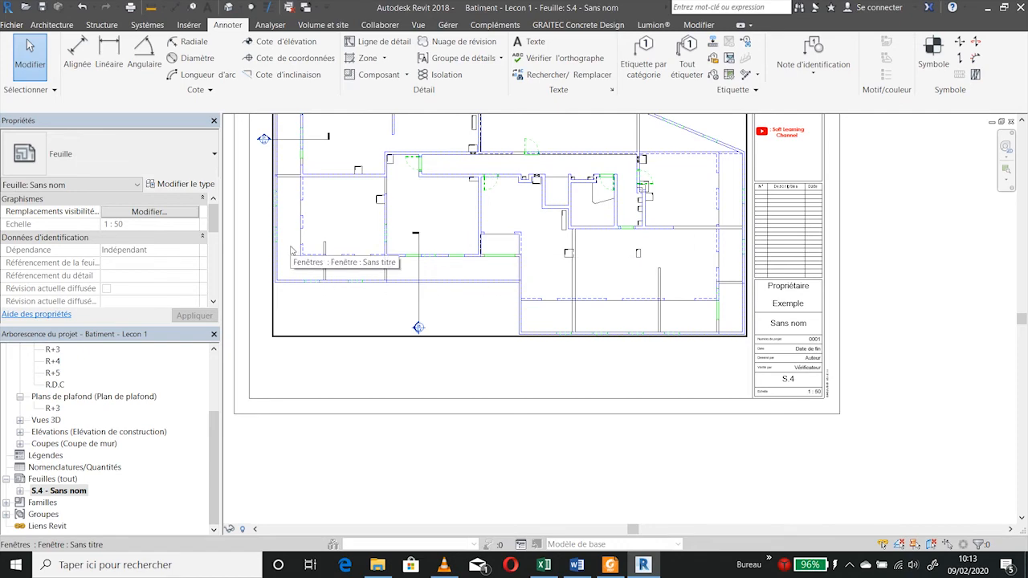
- Review the overlay on sheet S.4, reopen its R+2 structural and R+3 ceiling source plans, and finish on the sheet
scroll(298, 277, "up", 3)
scroll(372, 336, "down", 4)
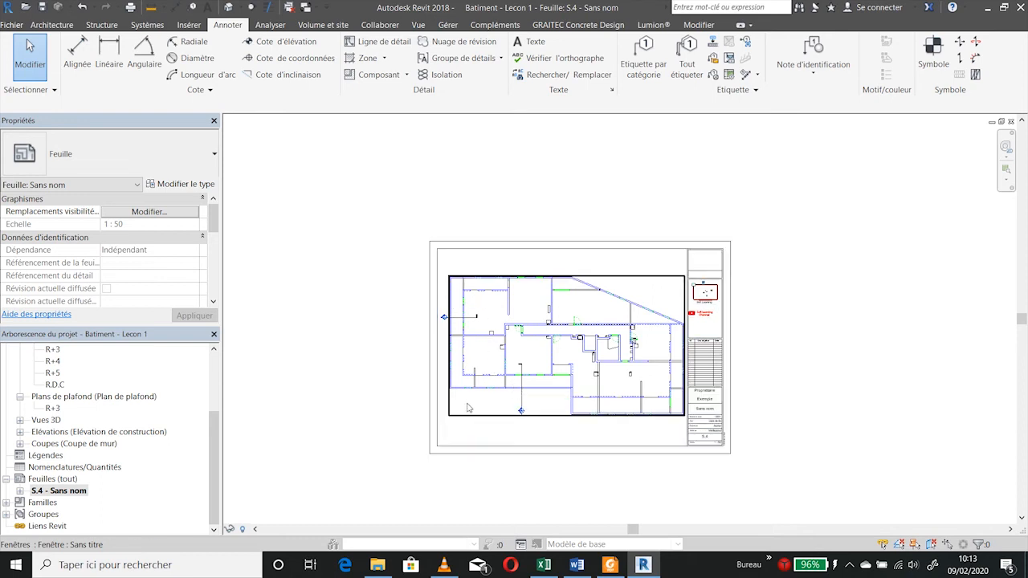
scroll(470, 406, "up", 4)
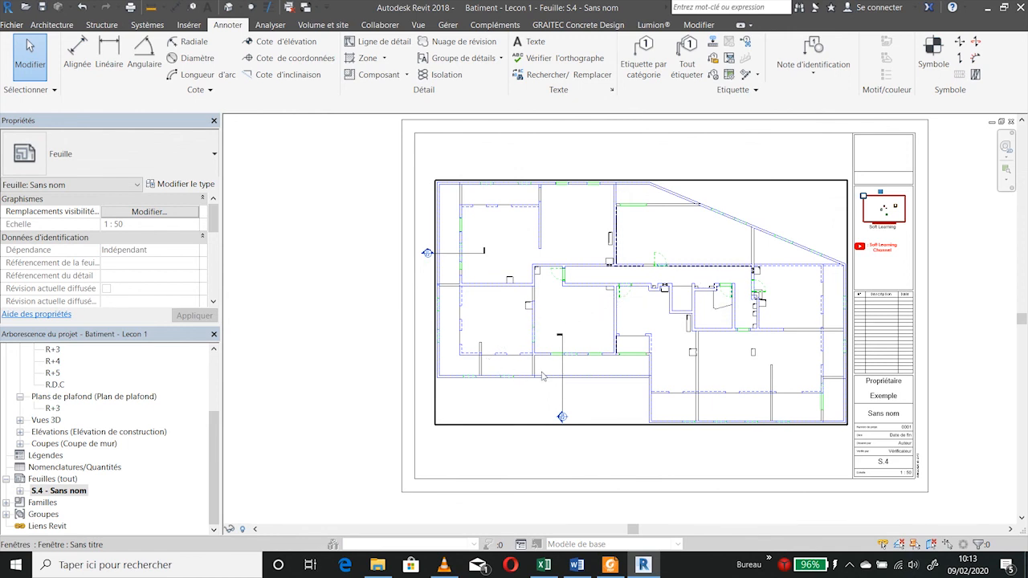
scroll(74, 396, "up", 2)
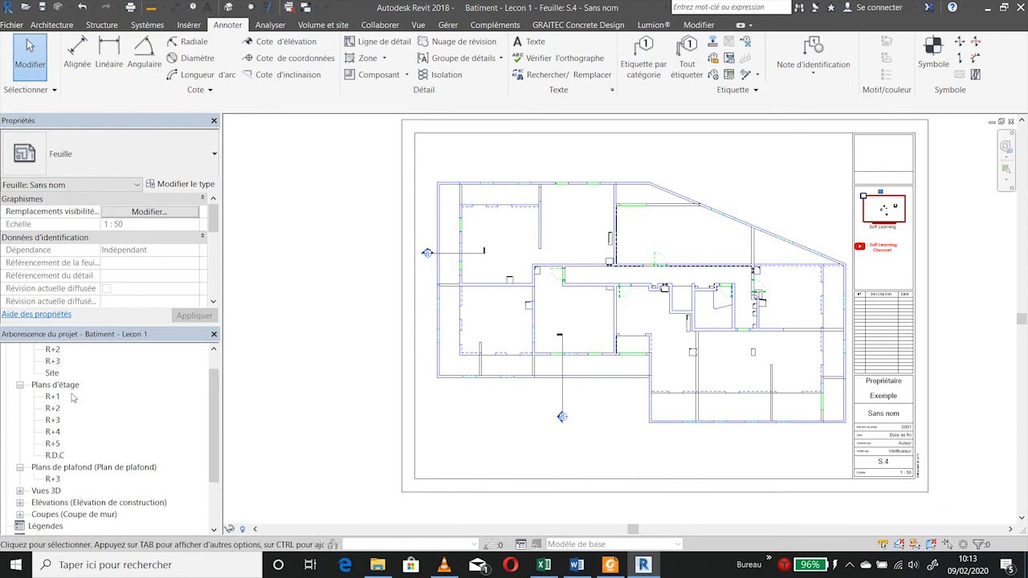
scroll(74, 397, "up", 2)
double_click(50, 374)
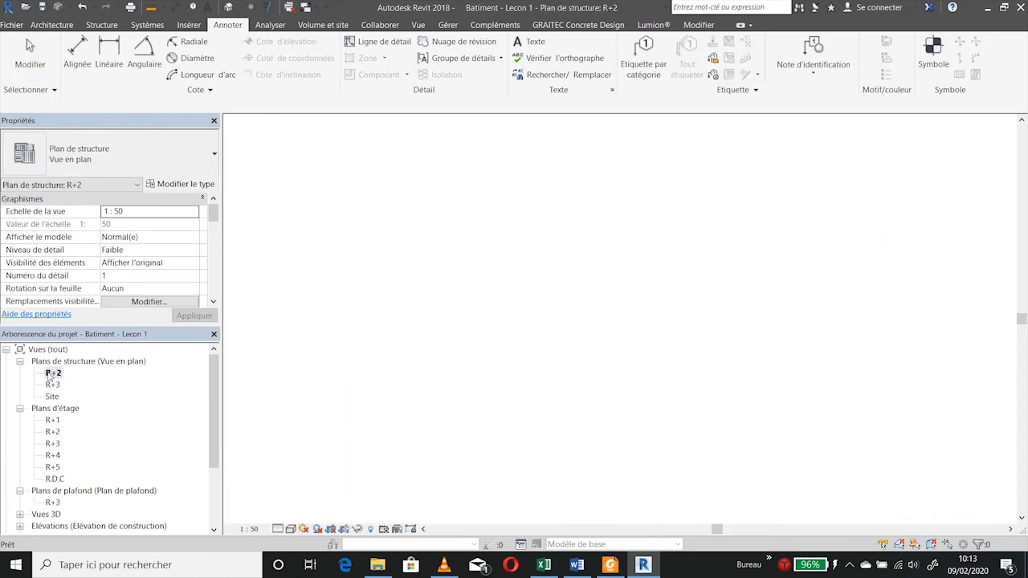
scroll(60, 418, "down", 3)
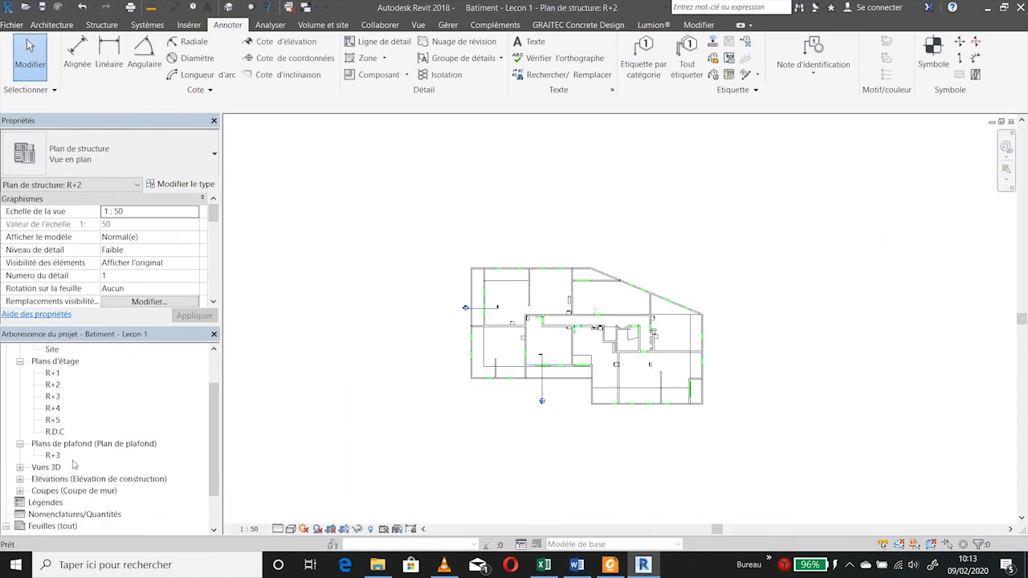
scroll(68, 454, "down", 1)
double_click(52, 431)
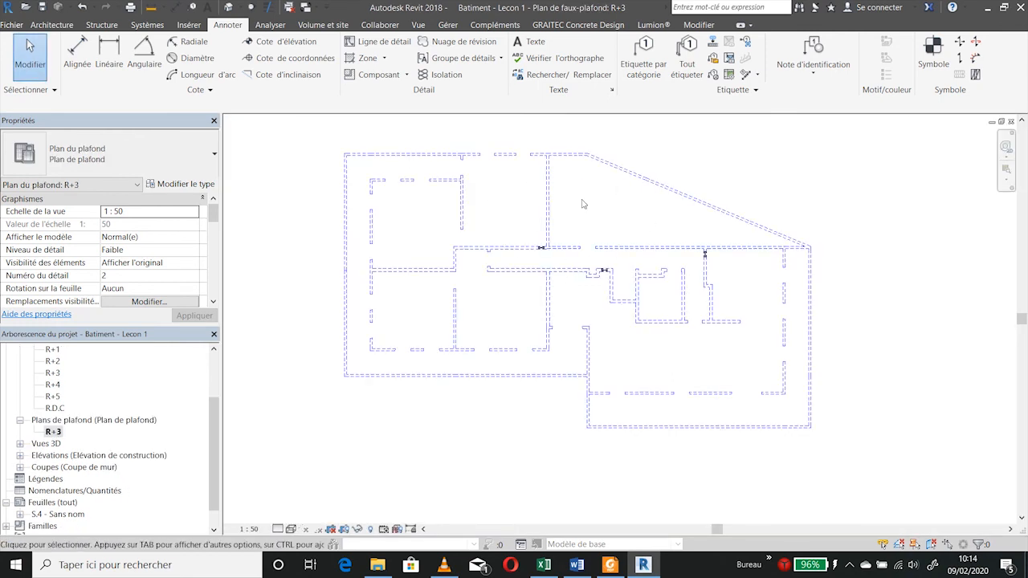
double_click(68, 515)
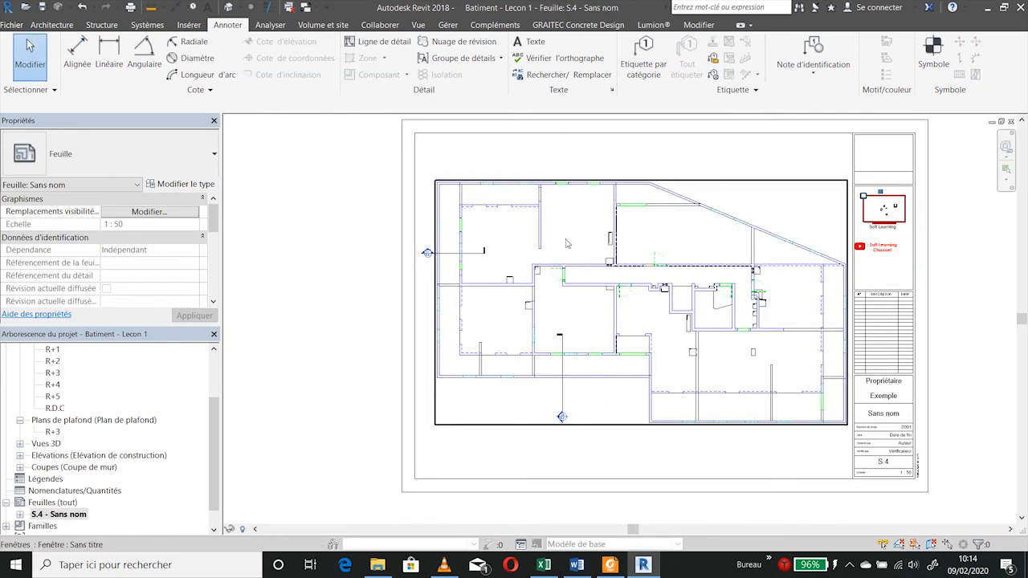